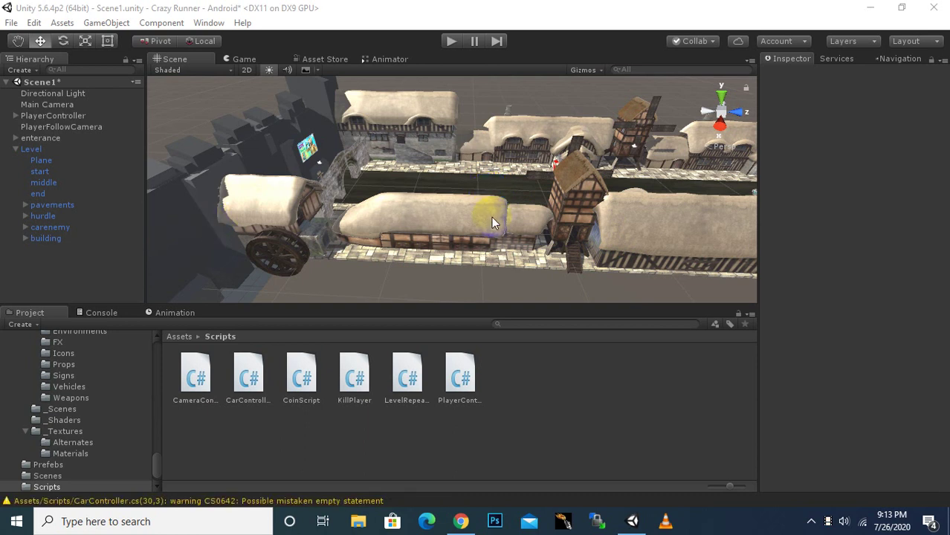
Orbit the street and inspect the Level group, road Plane and Pavement_A_C colliders.
{"action": "scroll", "coordinate": [491, 217], "scroll_direction": "down", "scroll_amount": 5}
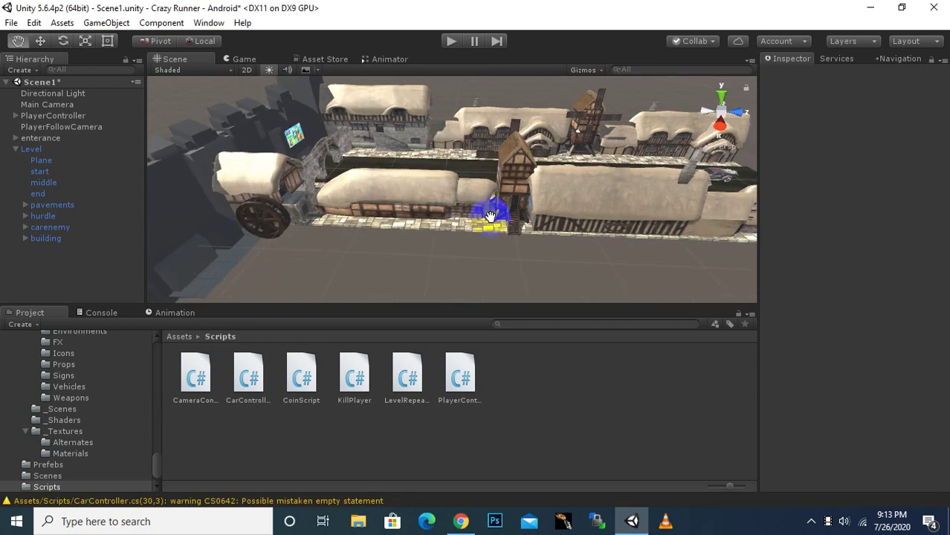
{"action": "left_click_drag", "start_coordinate": [492, 217], "coordinate": [534, 217], "text": "alt"}
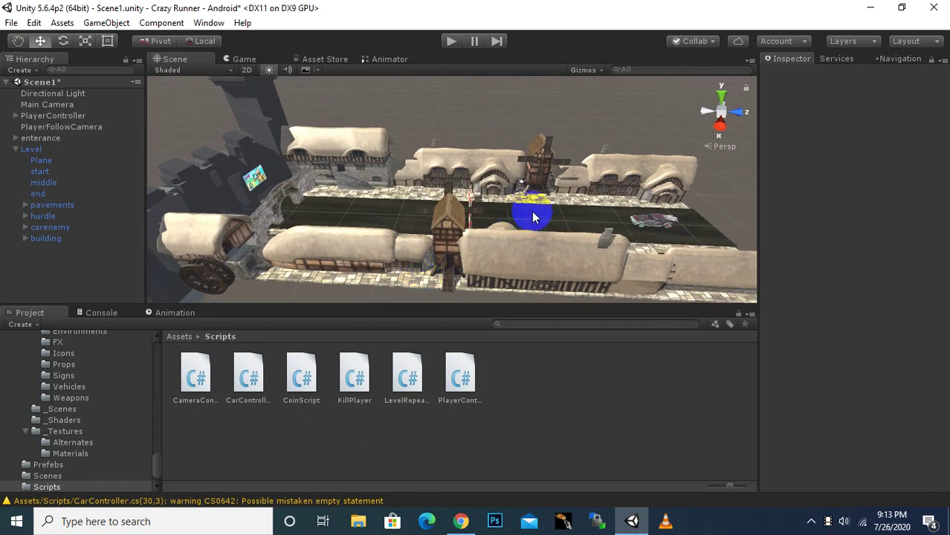
{"action": "left_click", "coordinate": [534, 217]}
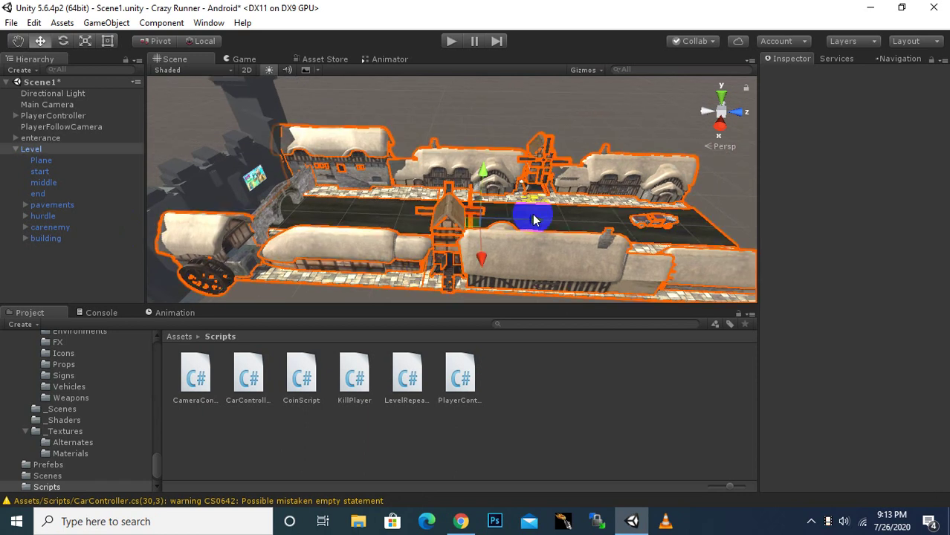
{"action": "left_click", "coordinate": [590, 219]}
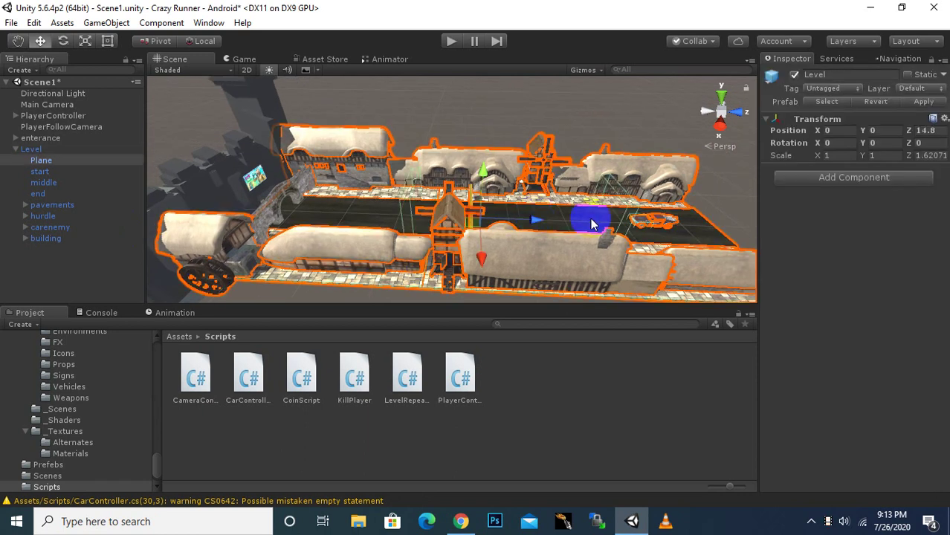
{"action": "left_click", "coordinate": [702, 232]}
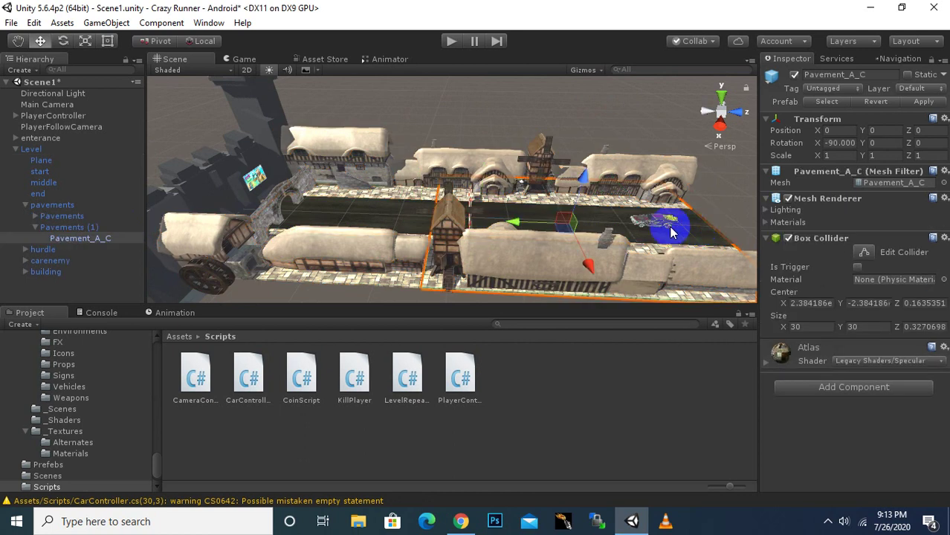
{"action": "left_click", "coordinate": [593, 224]}
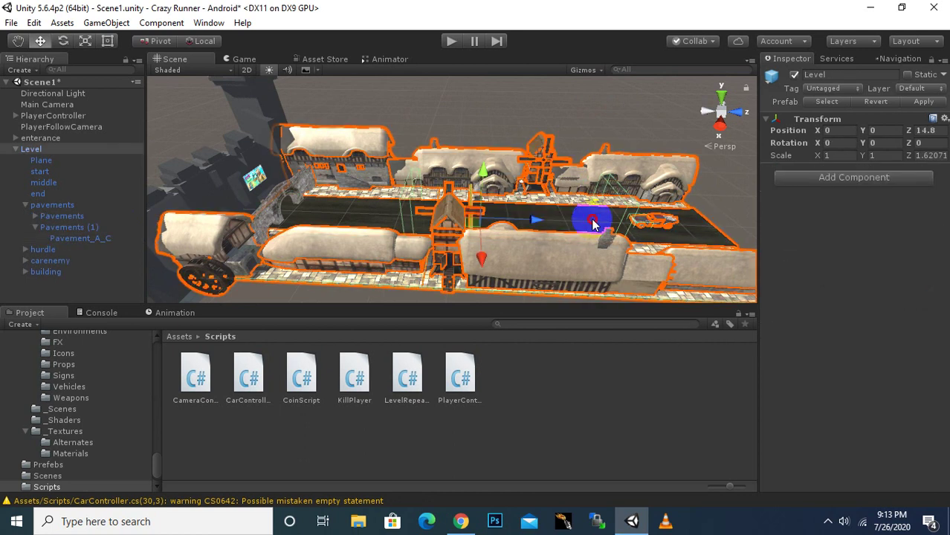
{"action": "left_click", "coordinate": [591, 219]}
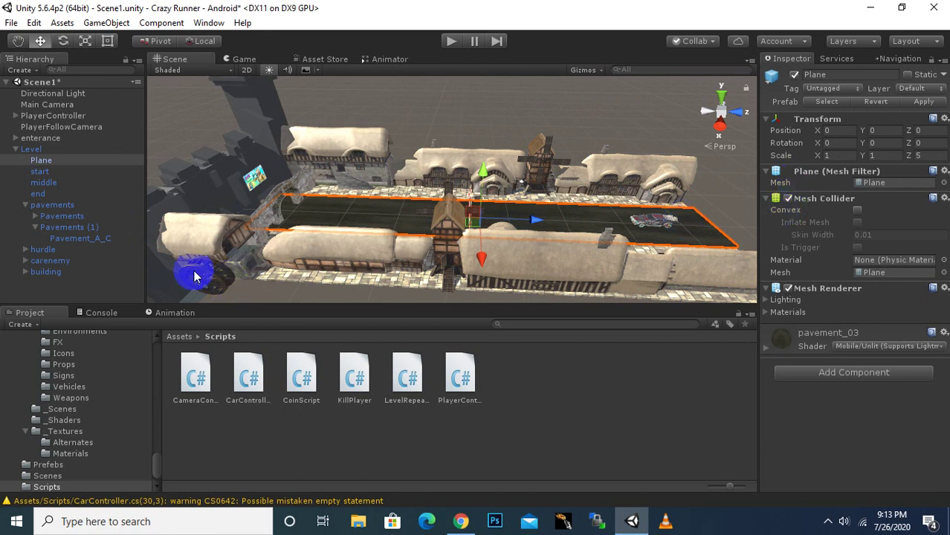
Browse Level's 3D Object menu without adding anything, then select Main Camera and collapse Level.
{"action": "left_click", "coordinate": [31, 150]}
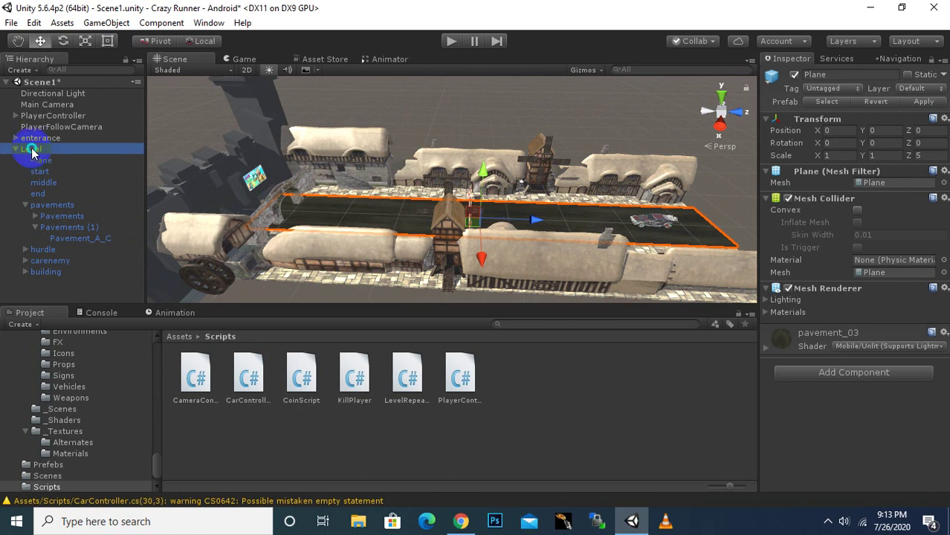
{"action": "right_click", "coordinate": [31, 151]}
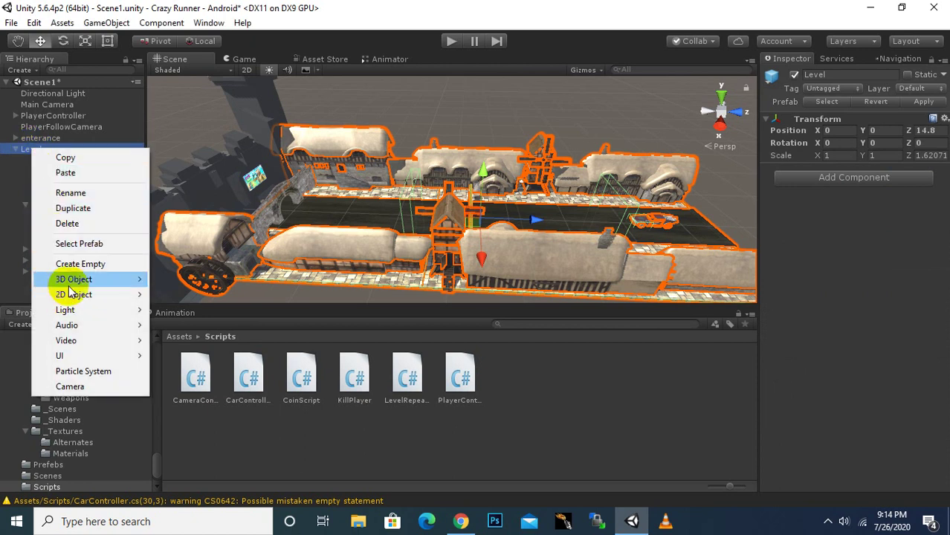
{"action": "mouse_move", "coordinate": [74, 279]}
{"action": "left_click", "coordinate": [461, 5]}
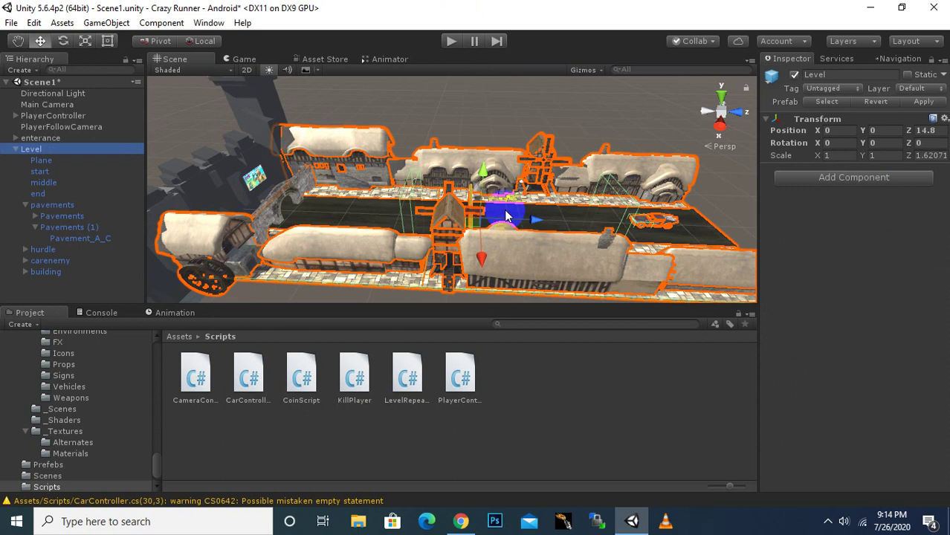
{"action": "scroll", "coordinate": [564, 233], "scroll_direction": "up", "scroll_amount": 2}
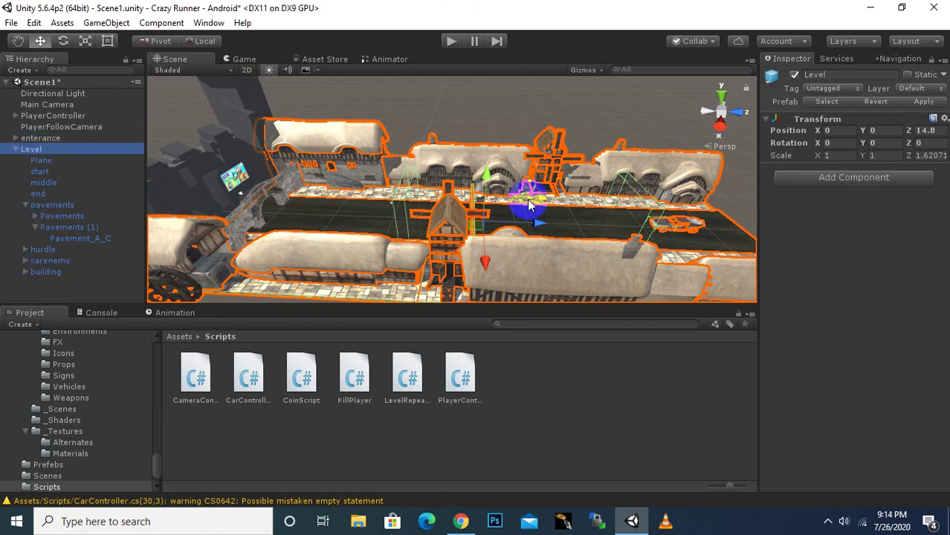
{"action": "right_click", "coordinate": [30, 154]}
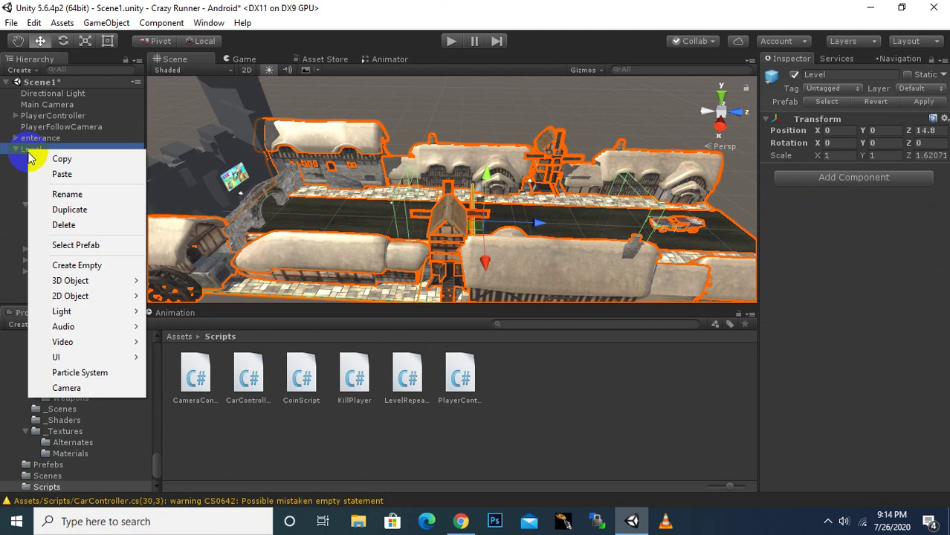
{"action": "mouse_move", "coordinate": [68, 282]}
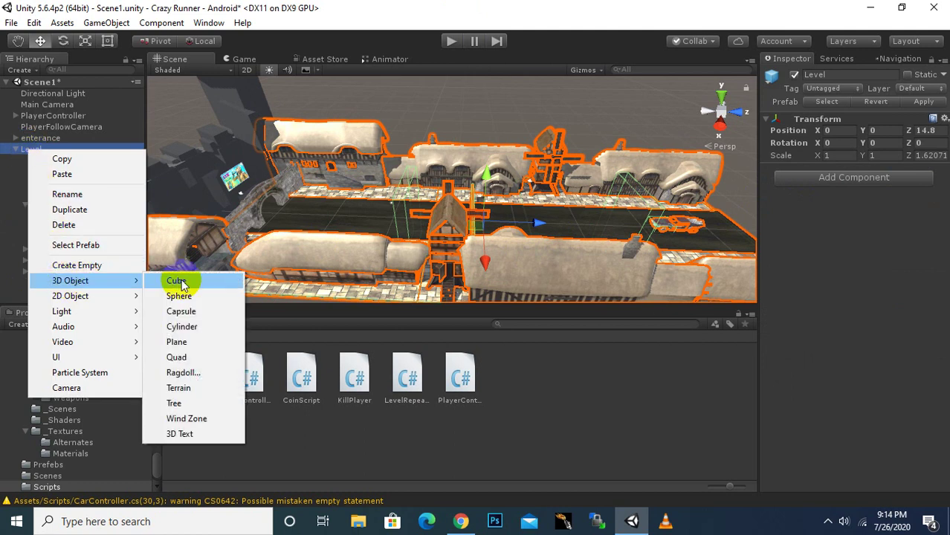
{"action": "left_click", "coordinate": [281, 224]}
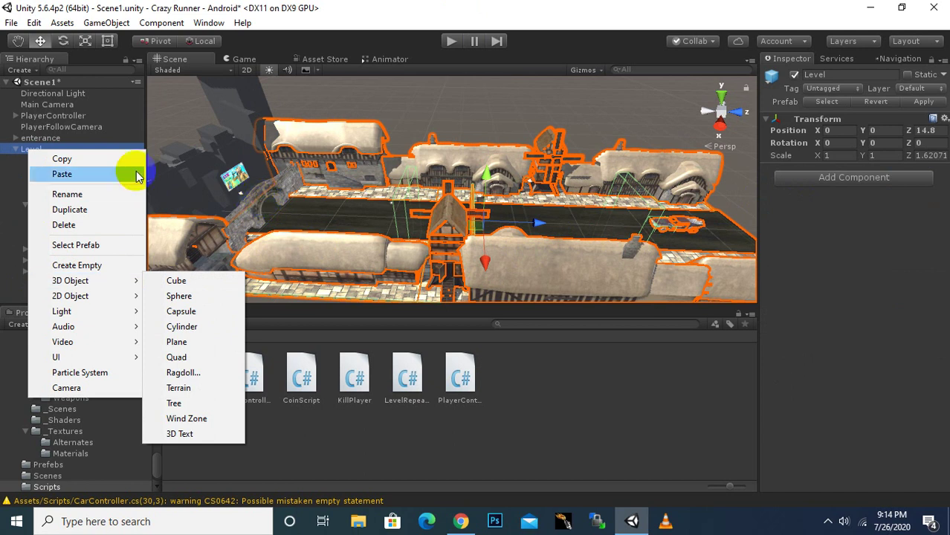
{"action": "left_click", "coordinate": [283, 10]}
{"action": "left_click", "coordinate": [34, 152]}
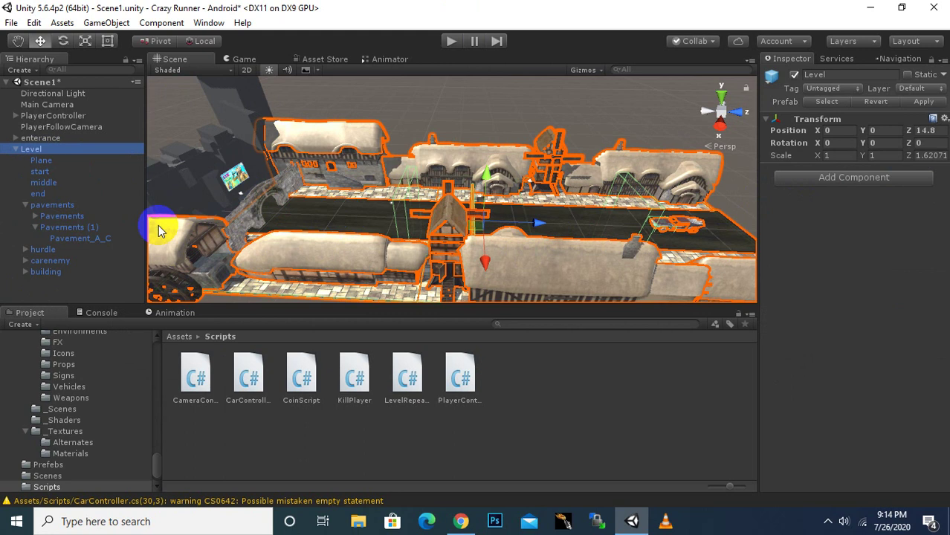
{"action": "left_click", "coordinate": [42, 105]}
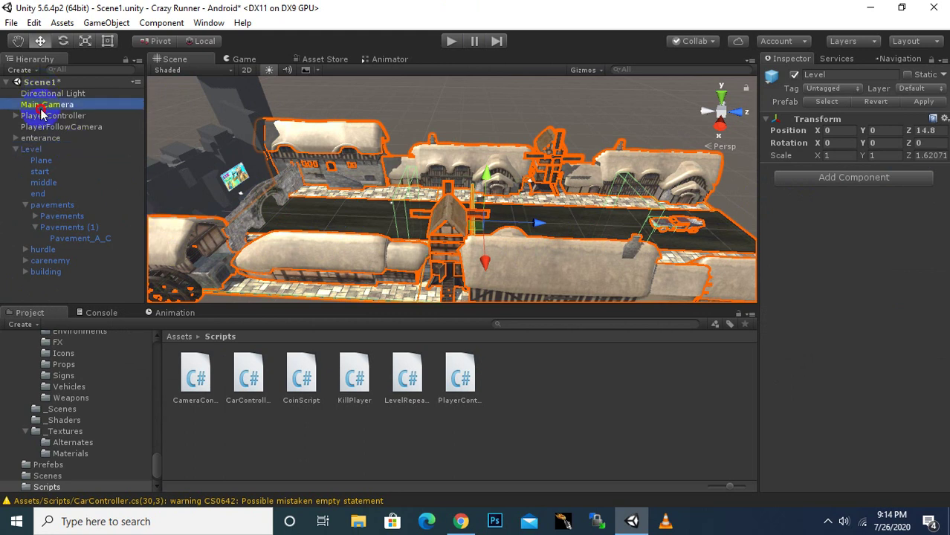
{"action": "left_click", "coordinate": [17, 149]}
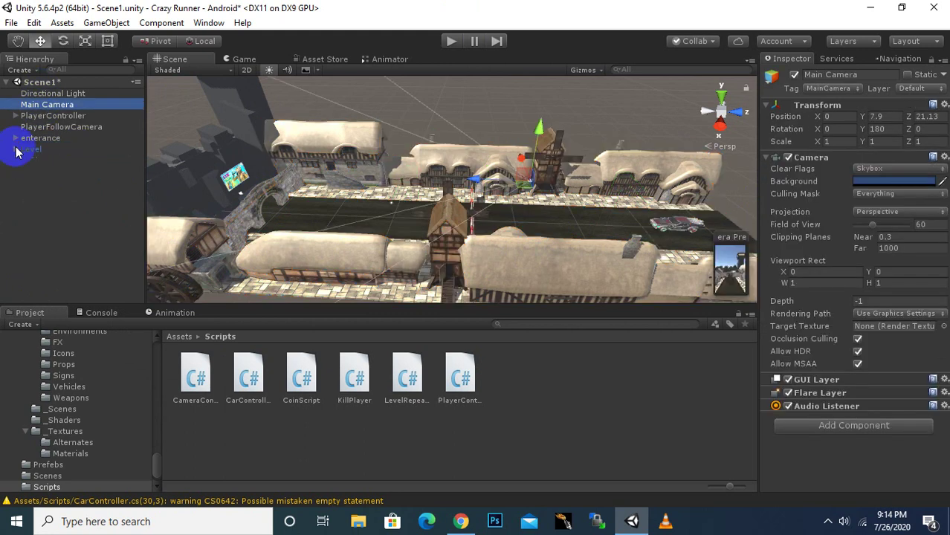
Run the Crazy Runner scene in Play mode, watch the runner, then stop playback.
{"action": "left_click", "coordinate": [450, 43]}
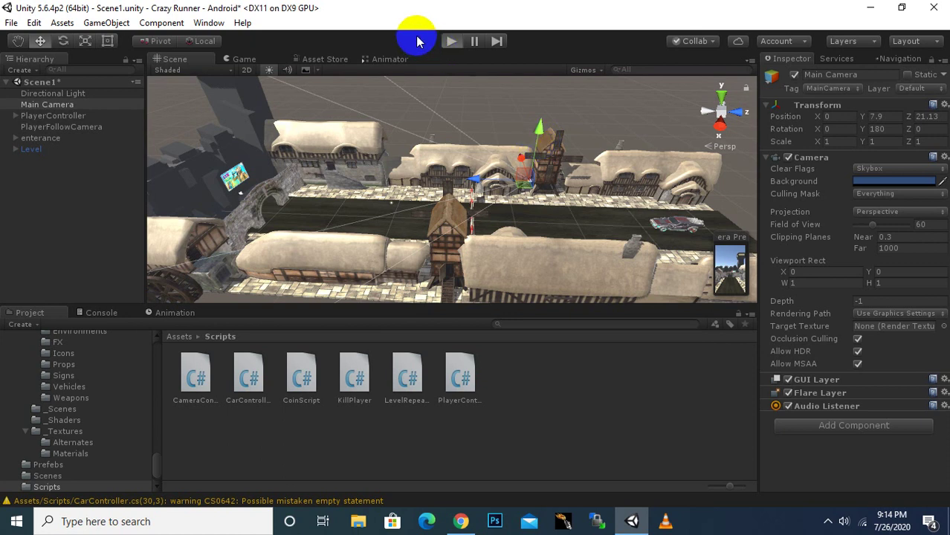
{"action": "key", "text": "ctrl+p"}
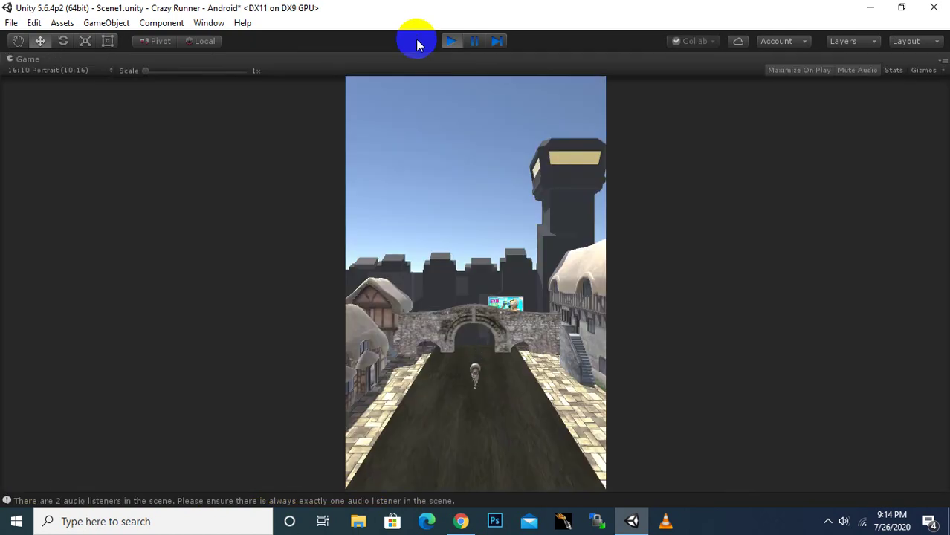
{"action": "left_click", "coordinate": [471, 465]}
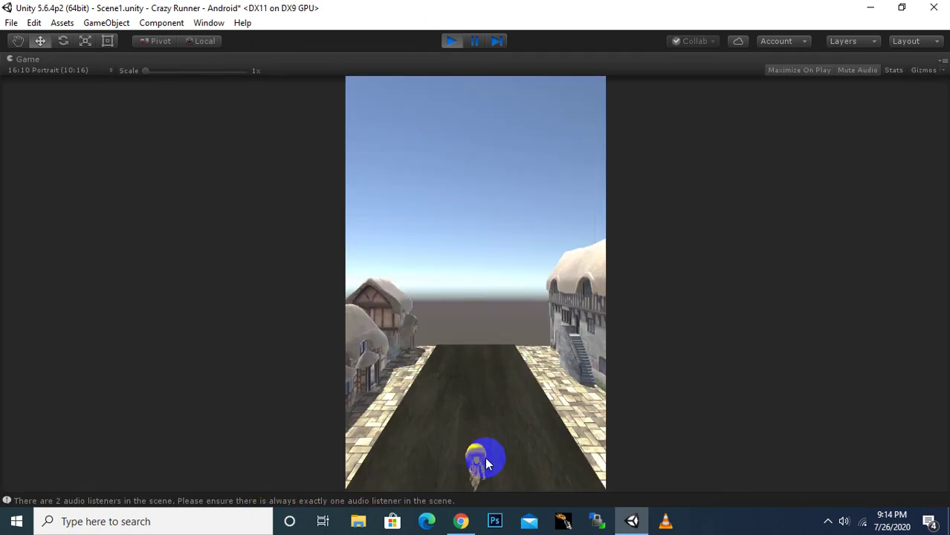
{"action": "left_click_drag", "start_coordinate": [491, 461], "coordinate": [484, 447]}
{"action": "left_click", "coordinate": [450, 41]}
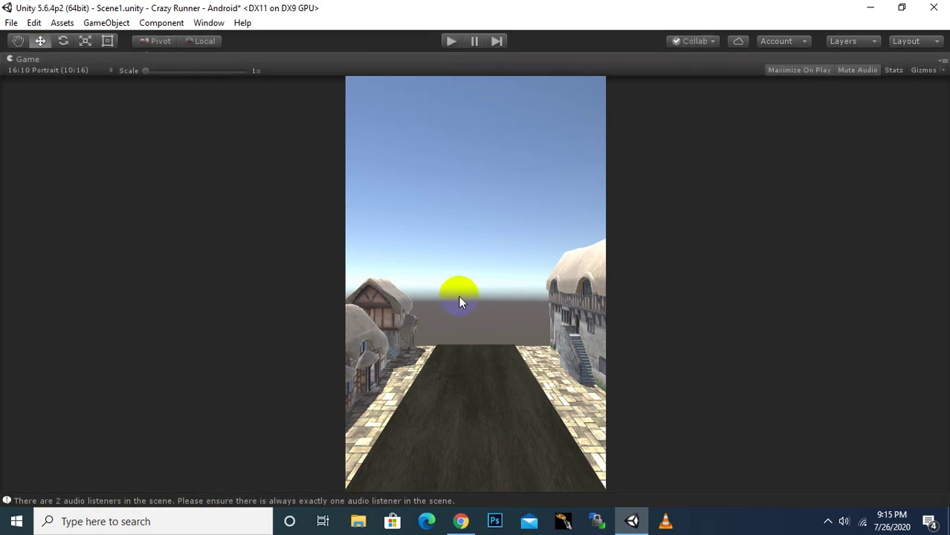
{"action": "left_click", "coordinate": [499, 469]}
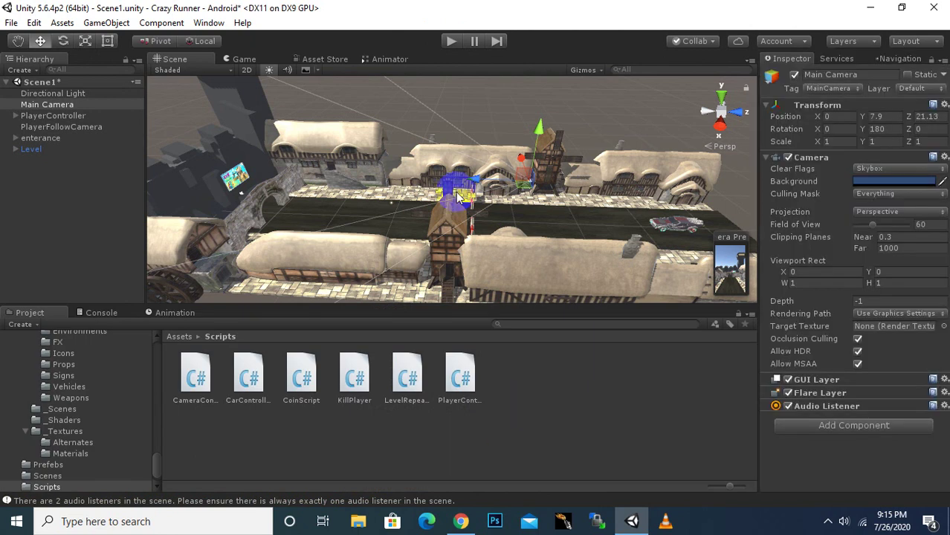
Add a new empty GameObject inside the Level group.
{"action": "left_click", "coordinate": [828, 521]}
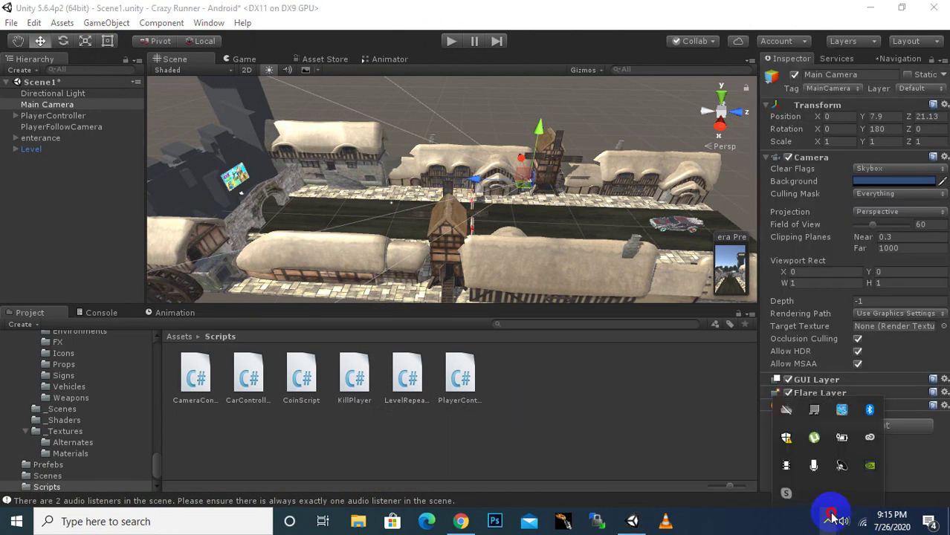
{"action": "left_click", "coordinate": [794, 455]}
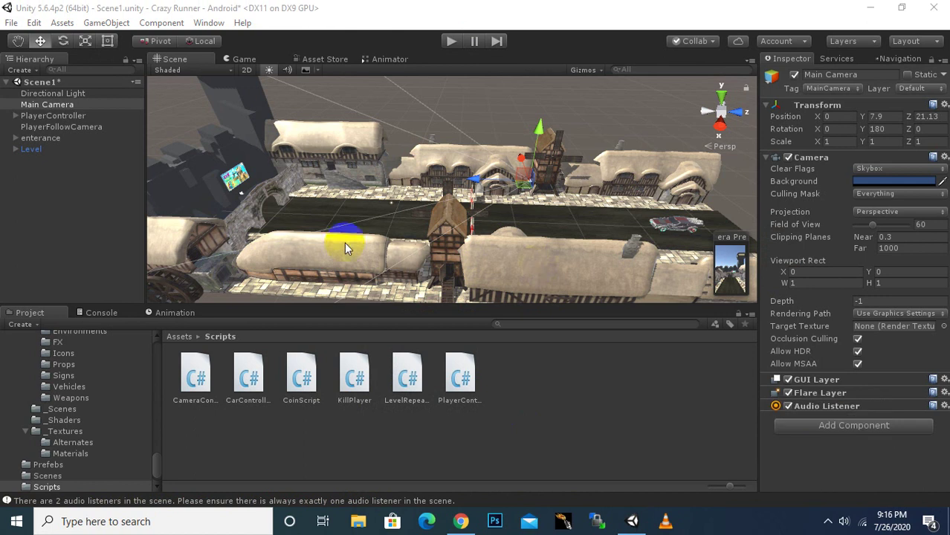
{"action": "left_click", "coordinate": [34, 154]}
{"action": "left_click", "coordinate": [34, 150]}
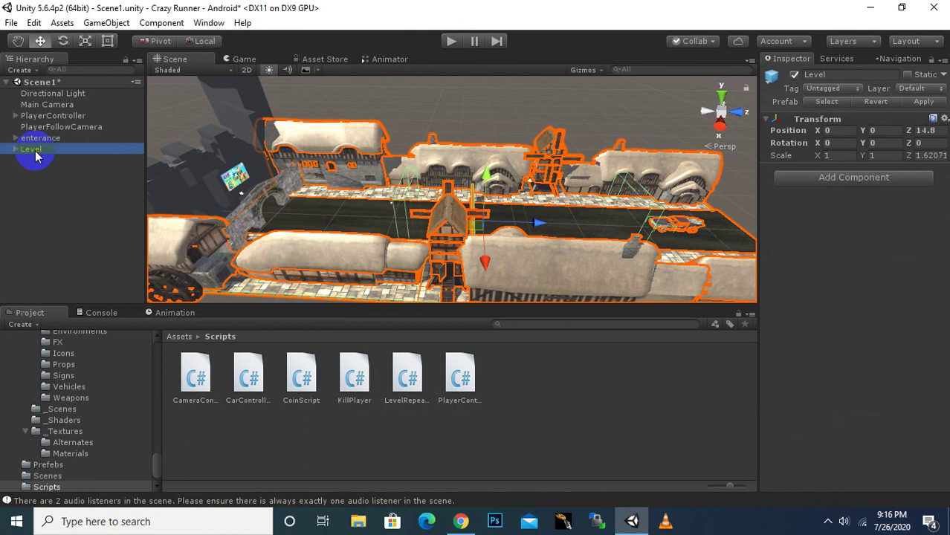
{"action": "right_click", "coordinate": [36, 154]}
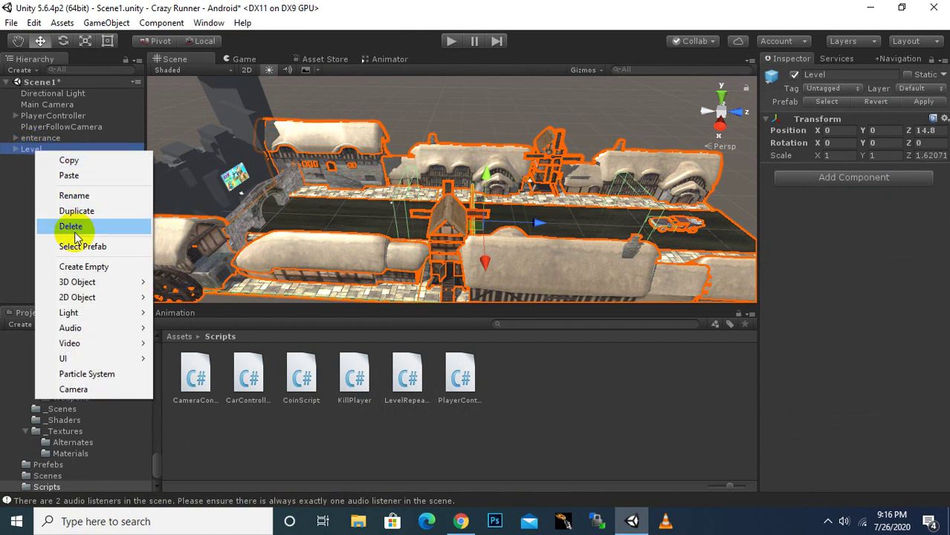
{"action": "left_click", "coordinate": [84, 266]}
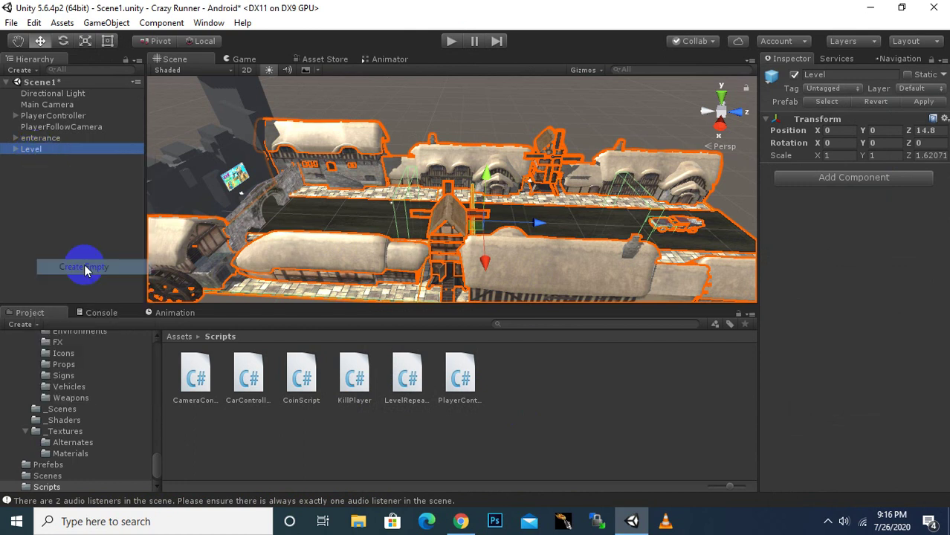
Rename the new GameObject to camChange.
{"action": "right_click", "coordinate": [71, 290]}
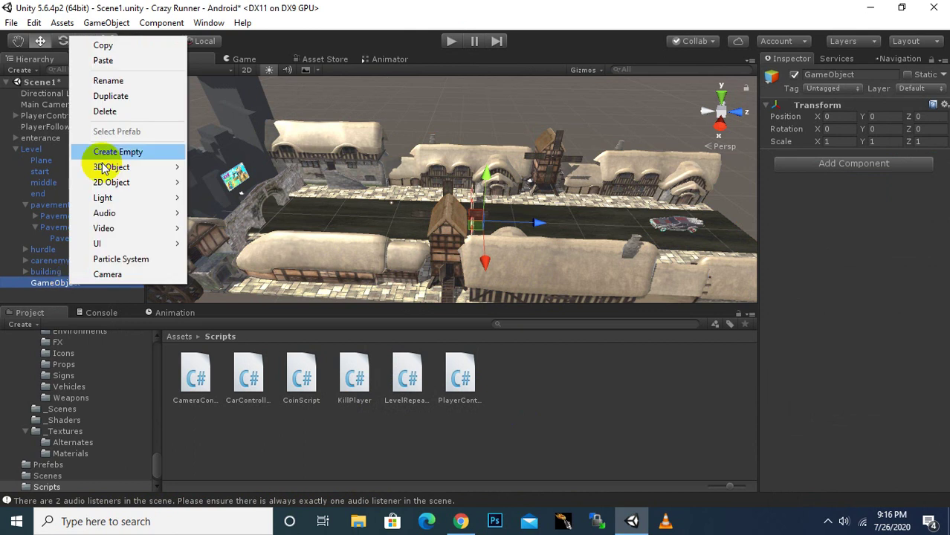
{"action": "left_click", "coordinate": [117, 81]}
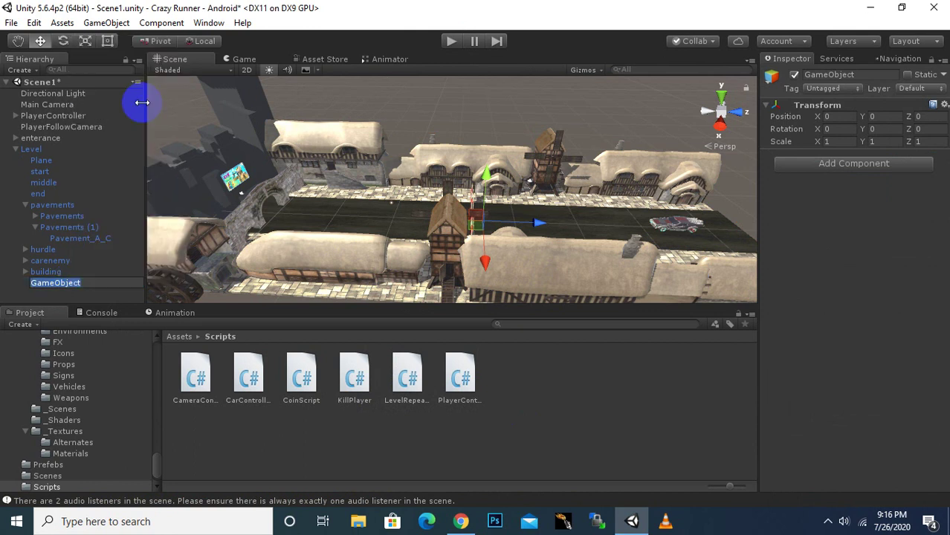
{"action": "type", "text": "cam"}
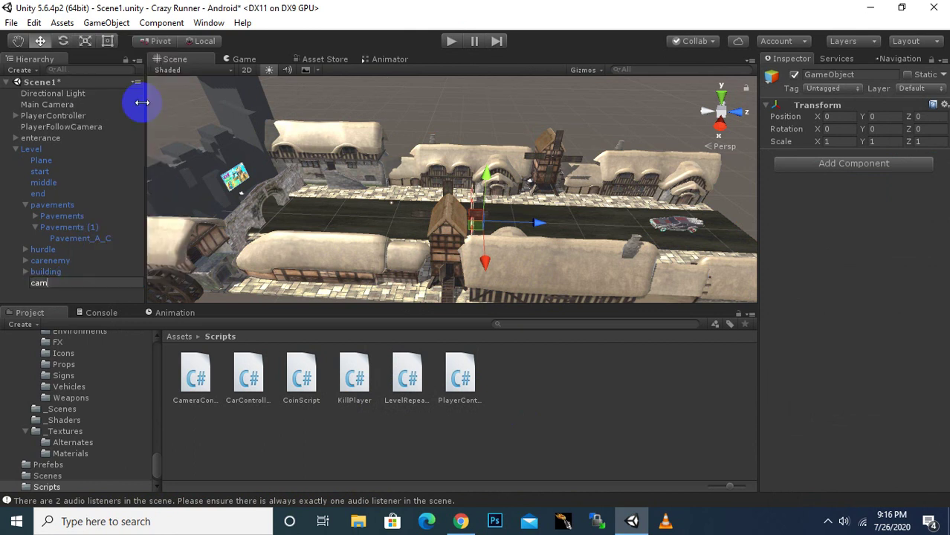
{"action": "type", "text": "Chan"}
{"action": "type", "text": "ge"}
{"action": "key", "text": "Return"}
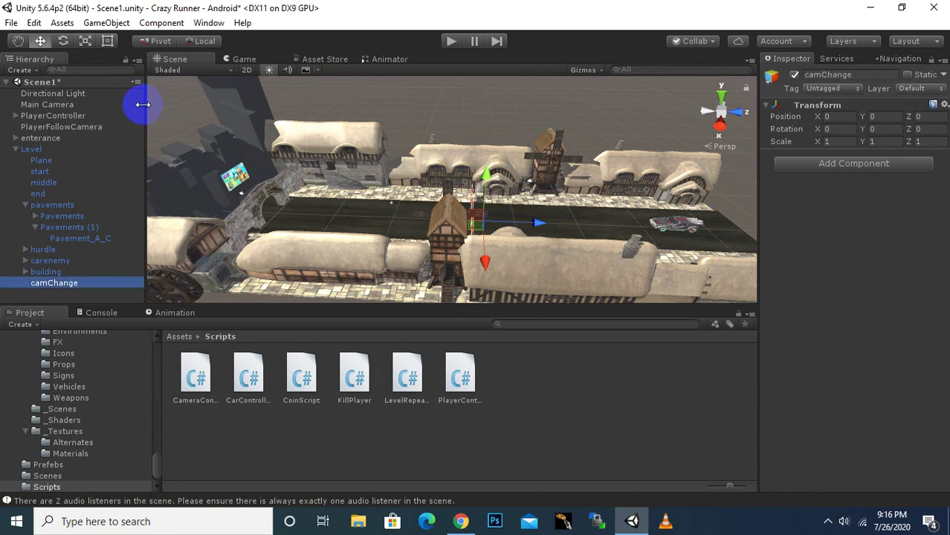
Move camChange to Z -12.99, add a Box Collider and widen it to X 10.42.
{"action": "mouse_move", "coordinate": [550, 229]}
{"action": "left_mouse_down"}
{"action": "mouse_move", "coordinate": [423, 229]}
{"action": "mouse_move", "coordinate": [411, 219]}
{"action": "left_mouse_up"}
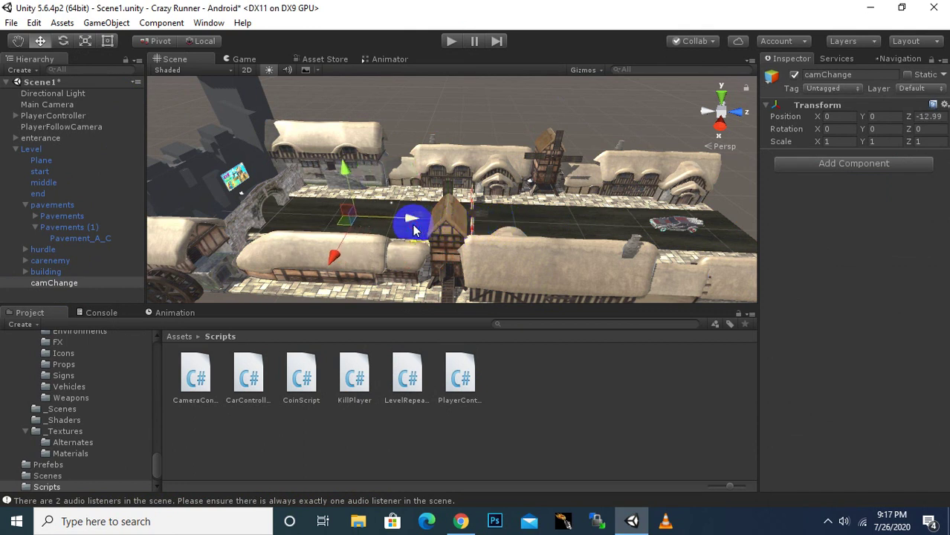
{"action": "left_click", "coordinate": [840, 199]}
{"action": "left_click", "coordinate": [846, 167]}
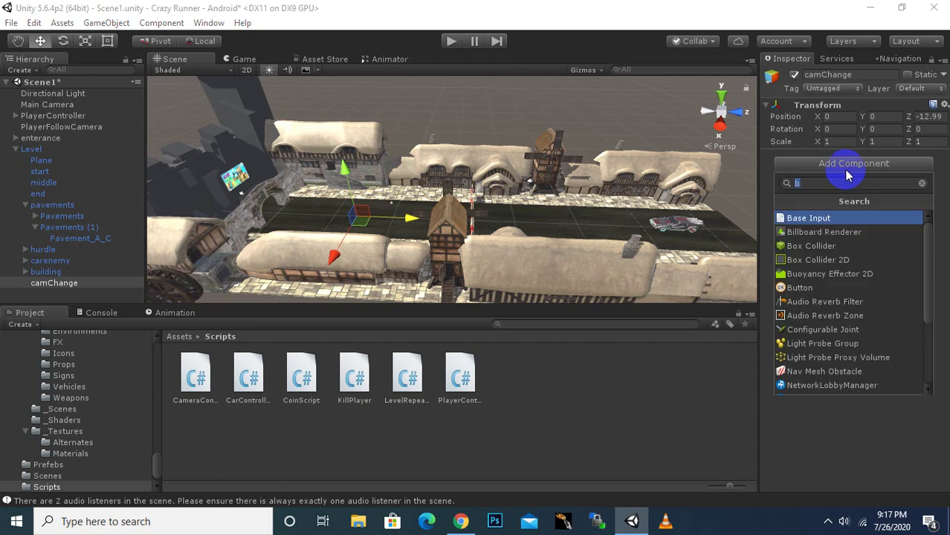
{"action": "left_click", "coordinate": [814, 246]}
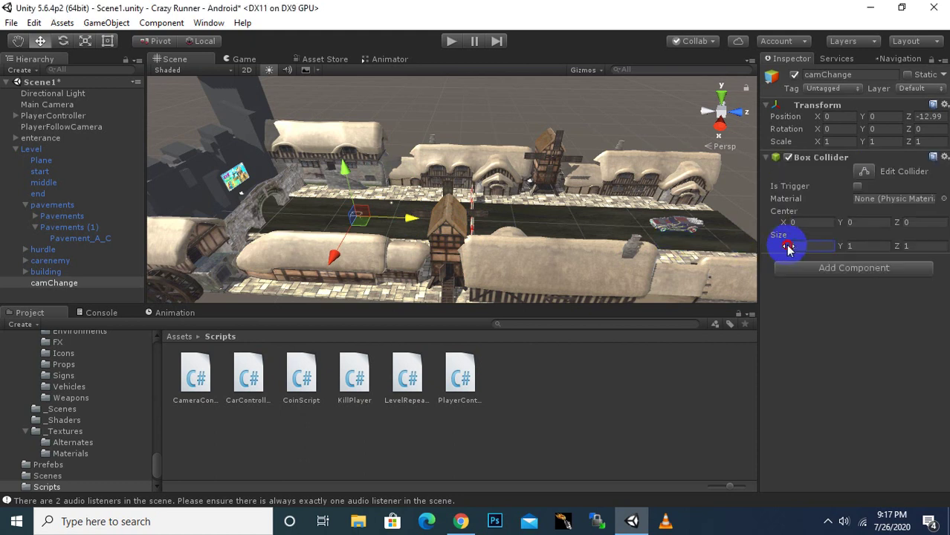
{"action": "left_click_drag", "start_coordinate": [784, 246], "coordinate": [838, 238]}
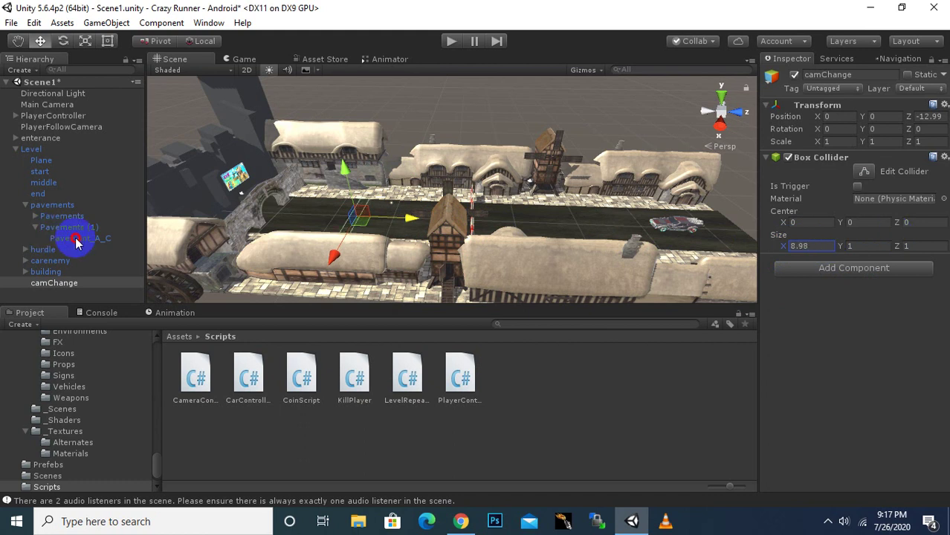
{"action": "left_click_drag", "start_coordinate": [46, 238], "coordinate": [84, 244]}
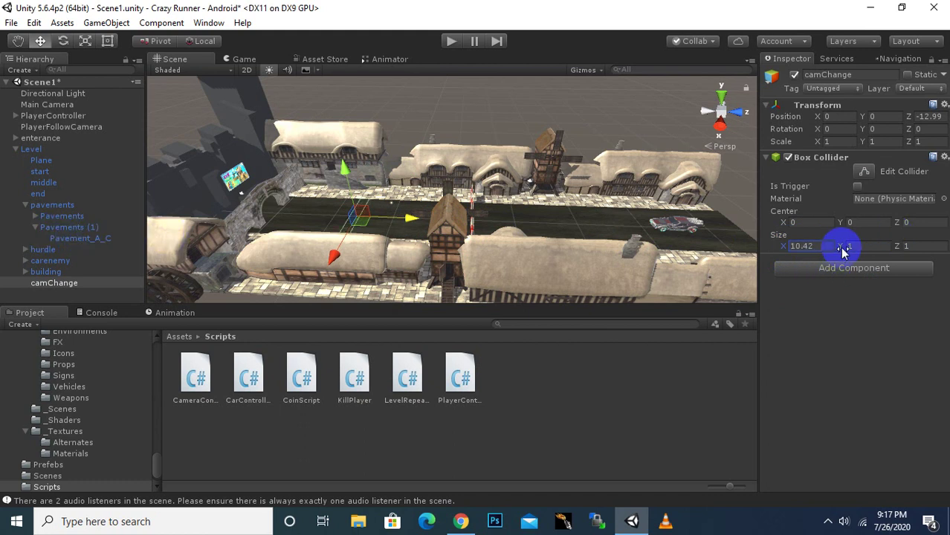
{"action": "mouse_move", "coordinate": [842, 248]}
{"action": "left_mouse_down"}
{"action": "mouse_move", "coordinate": [890, 249]}
{"action": "mouse_move", "coordinate": [221, 255]}
{"action": "mouse_move", "coordinate": [299, 254]}
{"action": "left_mouse_up"}
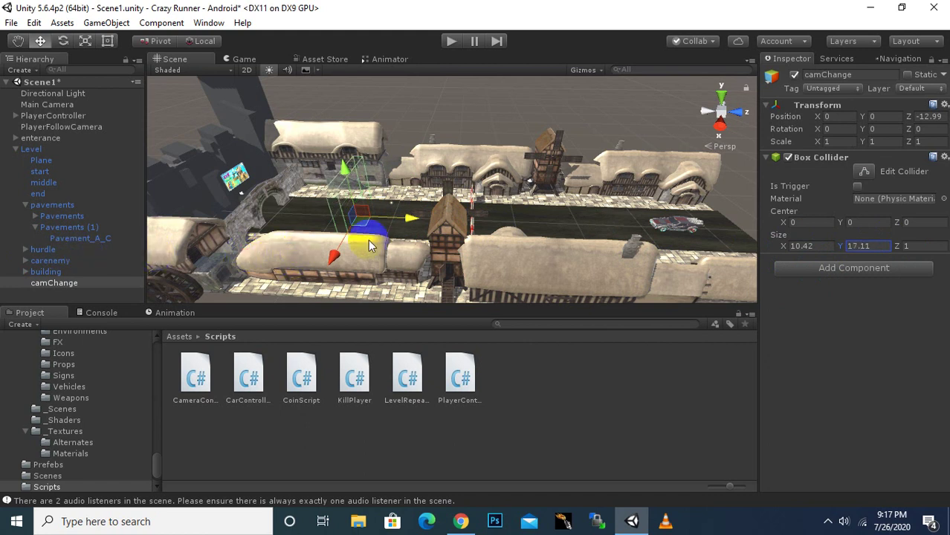
Make camChange's Box Collider a trigger and nudge it to X 0.4, Z -11.87 across the road.
{"action": "left_click", "coordinate": [858, 187]}
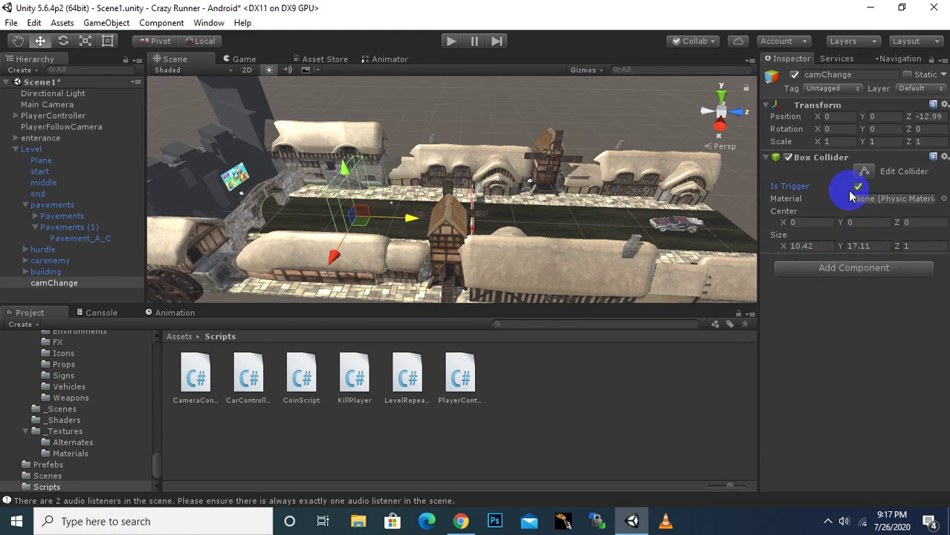
{"action": "left_click_drag", "start_coordinate": [377, 229], "coordinate": [319, 290], "text": "alt"}
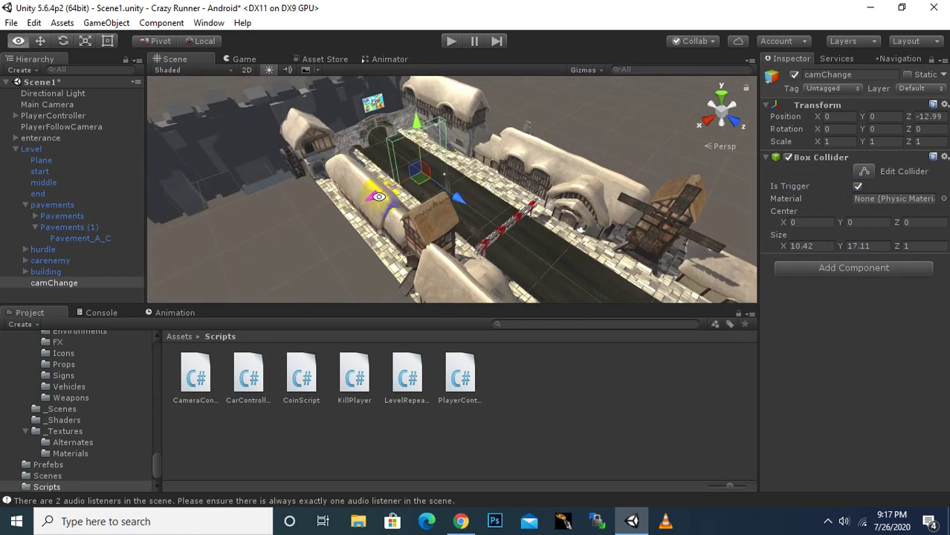
{"action": "mouse_move", "coordinate": [319, 290]}
{"action": "left_mouse_down", "text": "alt"}
{"action": "mouse_move", "coordinate": [380, 254]}
{"action": "mouse_move", "coordinate": [271, 330]}
{"action": "mouse_move", "coordinate": [239, 308]}
{"action": "left_mouse_up", "text": "alt"}
{"action": "left_click_drag", "start_coordinate": [348, 217], "coordinate": [350, 219]}
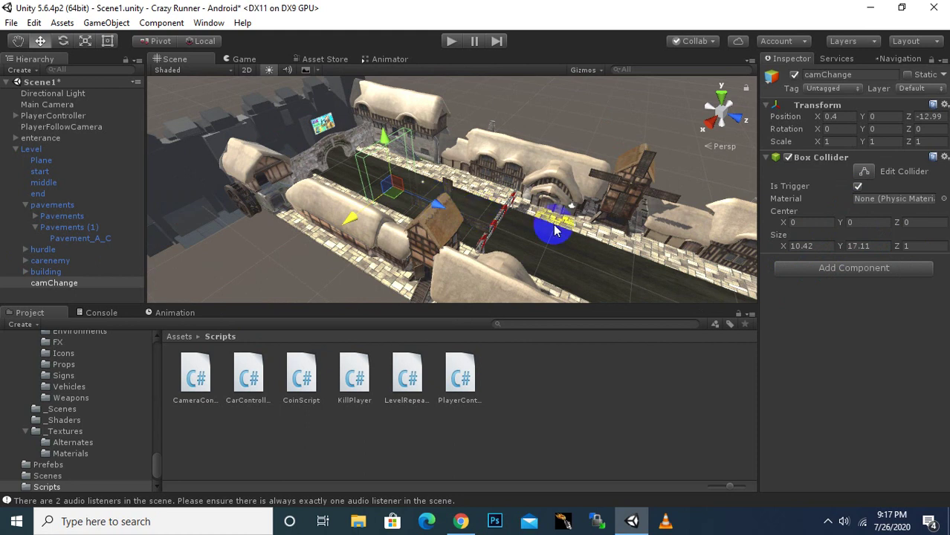
{"action": "mouse_move", "coordinate": [435, 204]}
{"action": "left_mouse_down", "text": "alt"}
{"action": "mouse_move", "coordinate": [462, 263]}
{"action": "mouse_move", "coordinate": [477, 195]}
{"action": "mouse_move", "coordinate": [499, 235]}
{"action": "left_mouse_up", "text": "alt"}
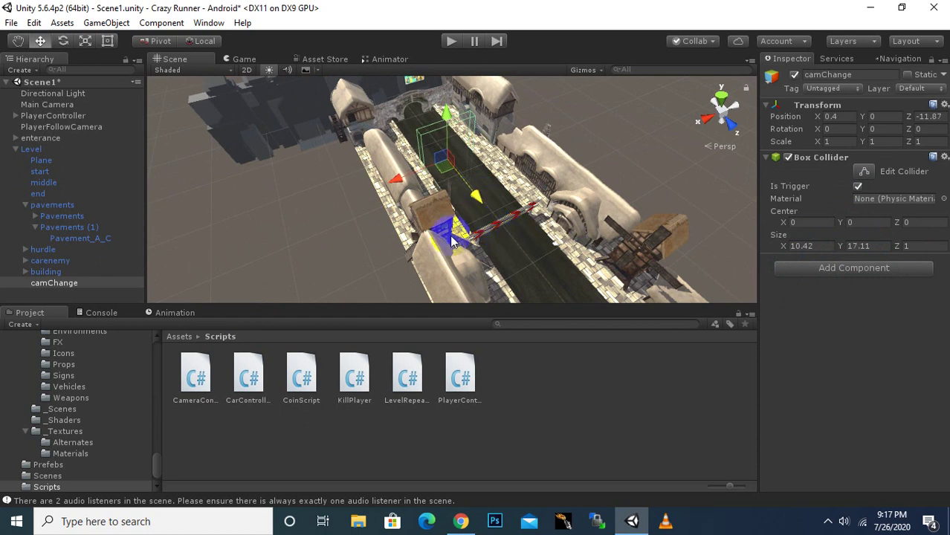
{"action": "mouse_move", "coordinate": [324, 219]}
{"action": "left_mouse_down", "text": "alt"}
{"action": "mouse_move", "coordinate": [490, 164]}
{"action": "mouse_move", "coordinate": [497, 196]}
{"action": "left_mouse_up", "text": "alt"}
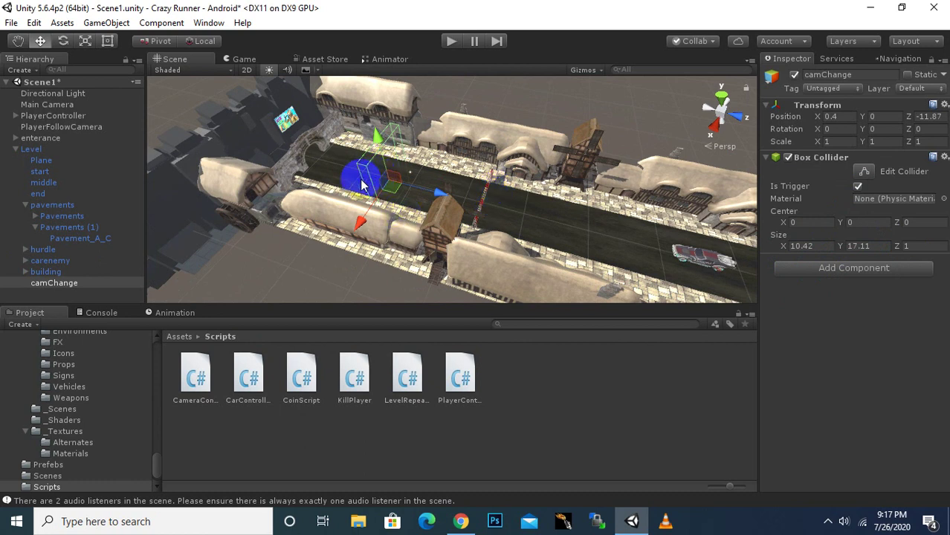
Create a C# script named camChange in the Assets/Scripts folder.
{"action": "left_click", "coordinate": [518, 439]}
{"action": "right_click", "coordinate": [516, 435]}
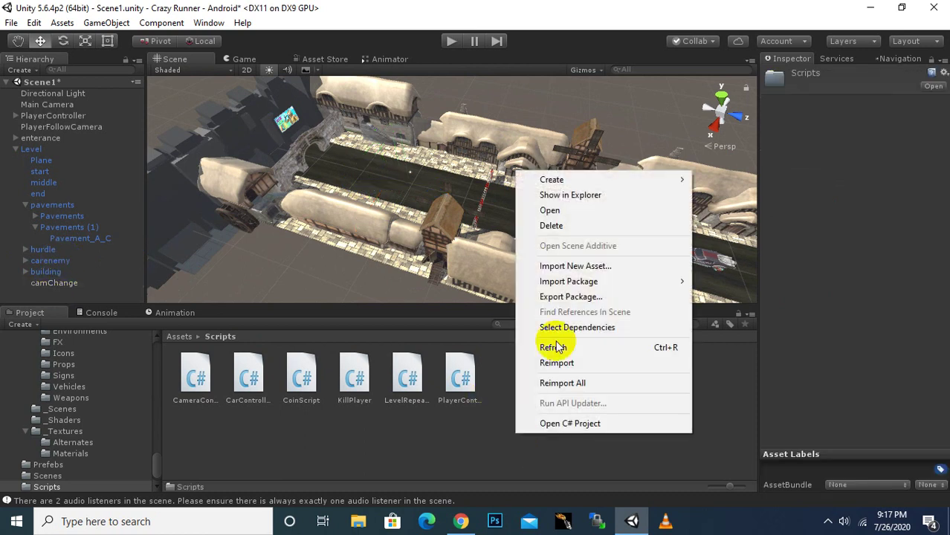
{"action": "mouse_move", "coordinate": [596, 179]}
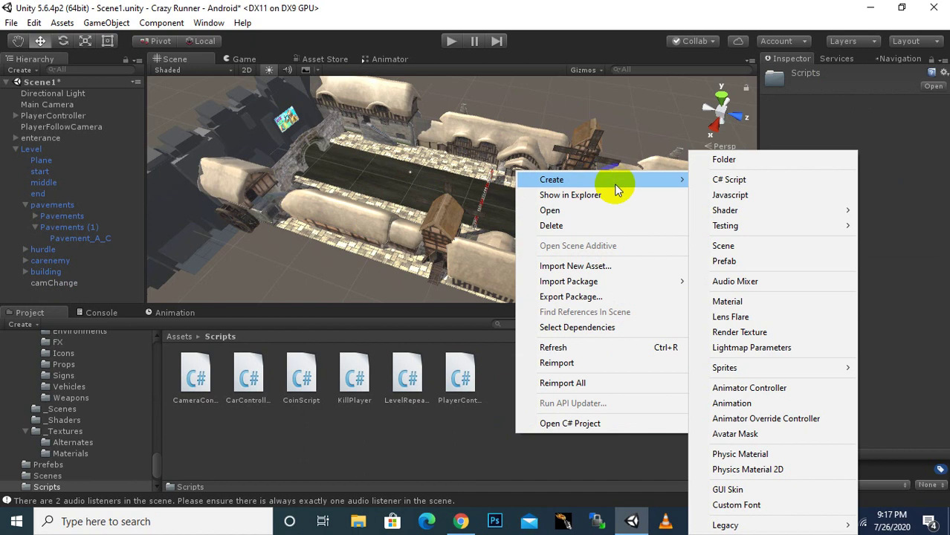
{"action": "left_click", "coordinate": [758, 180]}
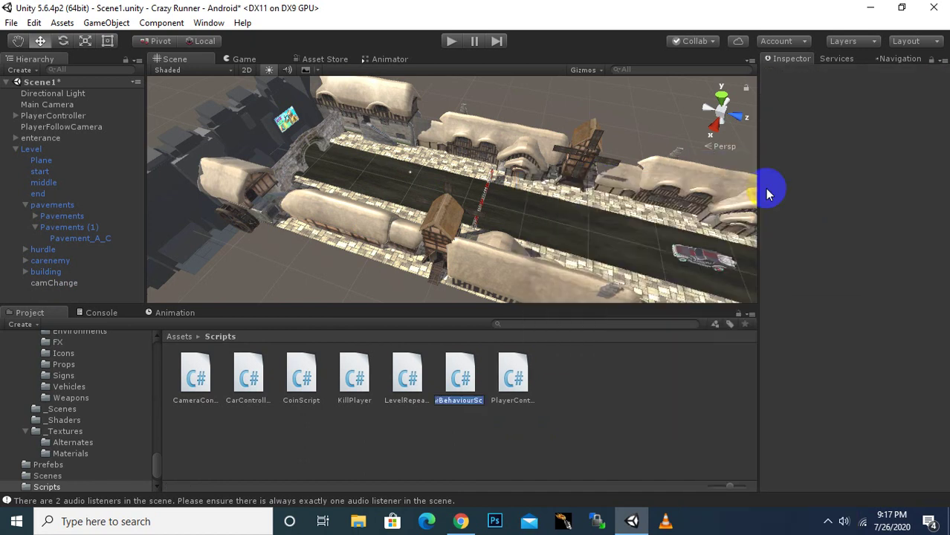
{"action": "type", "text": "camChan"}
{"action": "type", "text": "ge"}
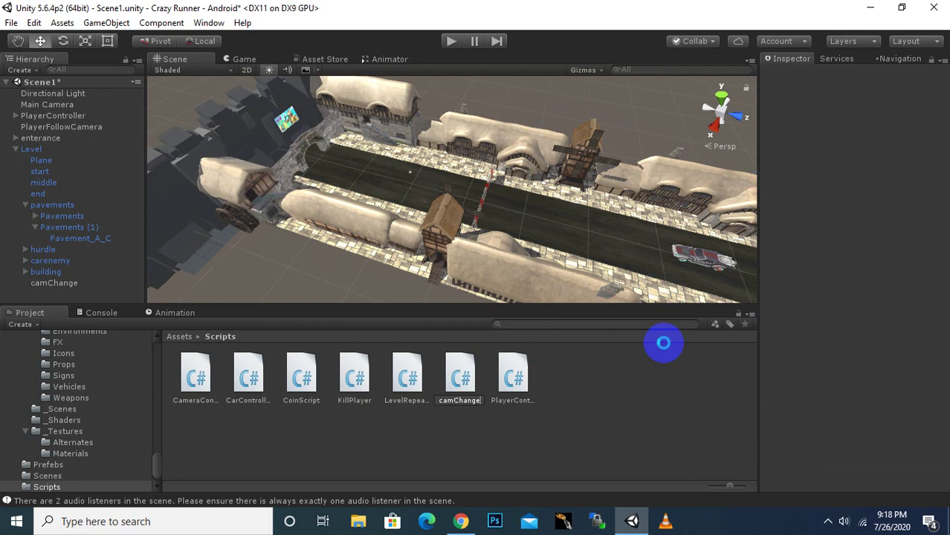
{"action": "left_click", "coordinate": [460, 387]}
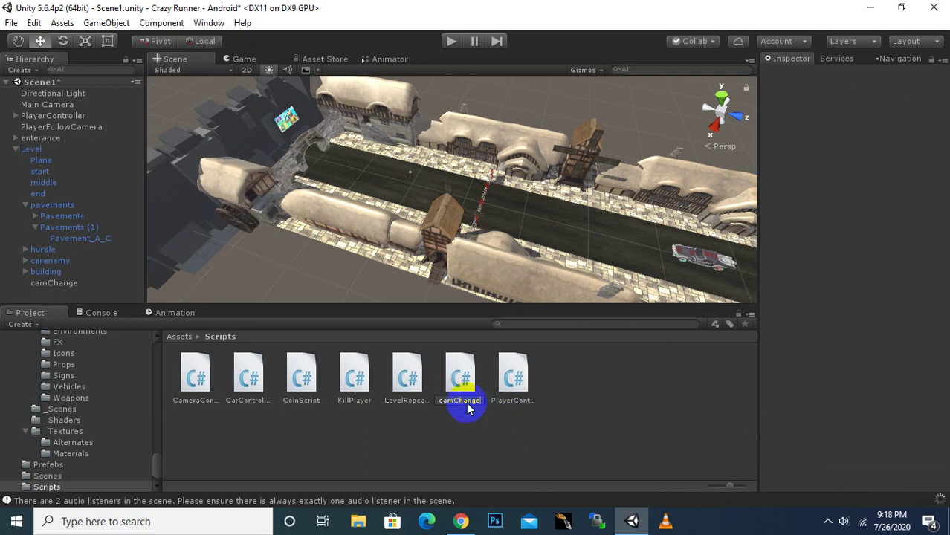
{"action": "key", "text": "Return"}
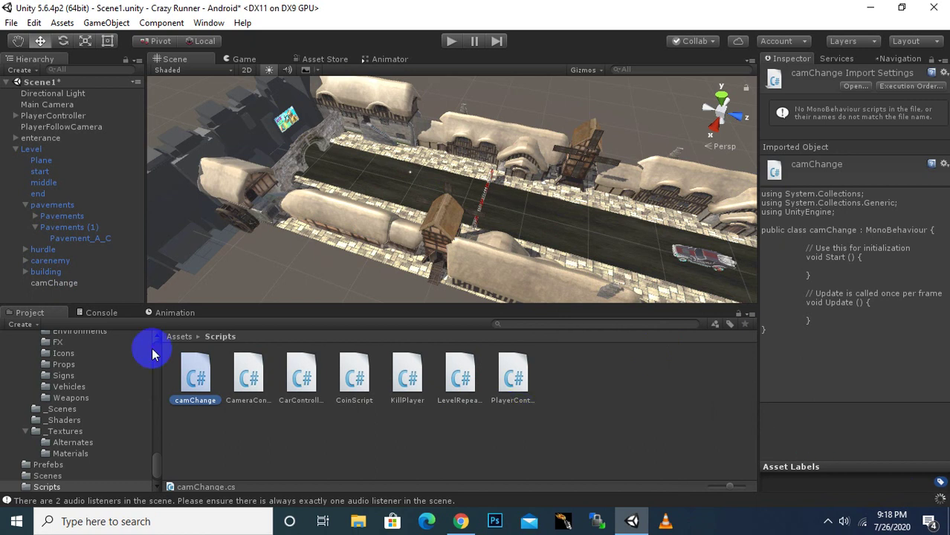
Attach the camChange script to the camChange object and bring up camChange.cs in MonoDevelop.
{"action": "left_click", "coordinate": [56, 283]}
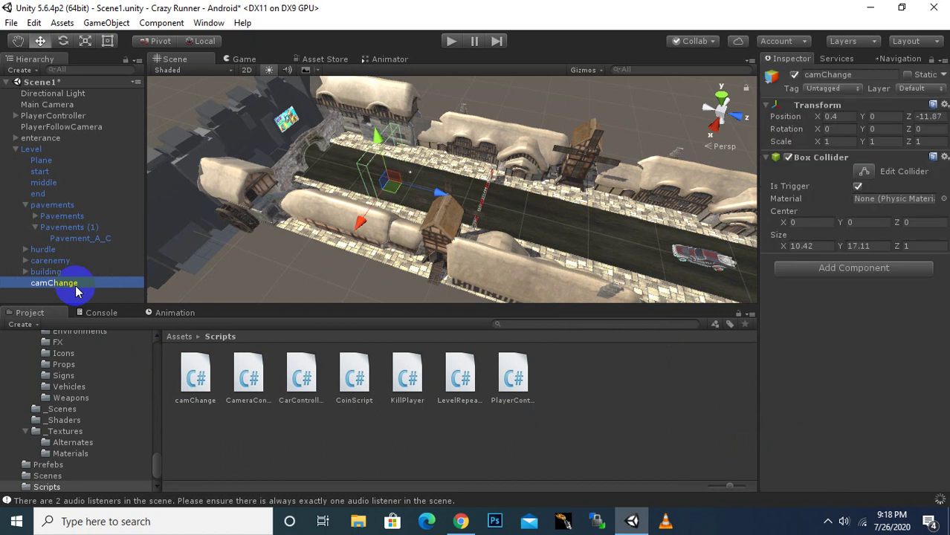
{"action": "left_click_drag", "start_coordinate": [191, 374], "coordinate": [193, 381]}
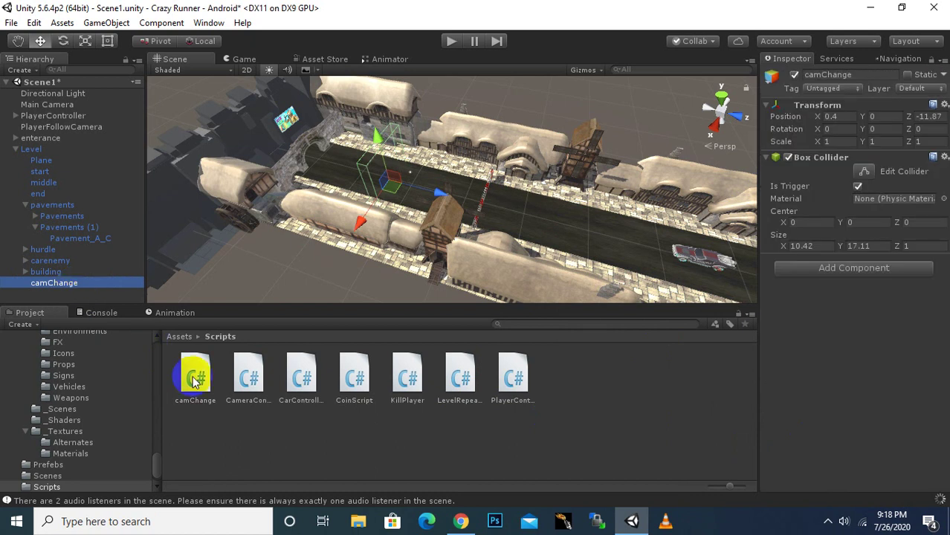
{"action": "left_click_drag", "start_coordinate": [193, 381], "coordinate": [880, 311]}
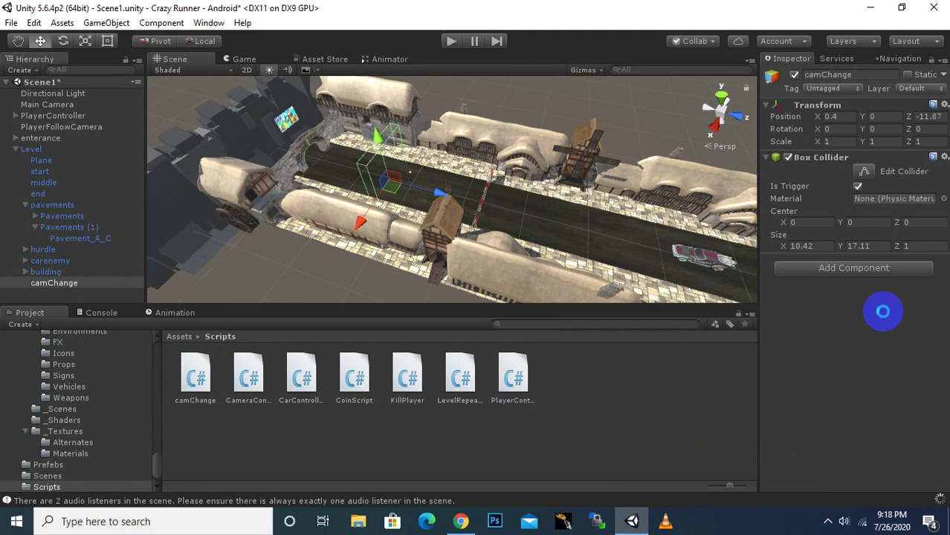
{"action": "left_click", "coordinate": [580, 290]}
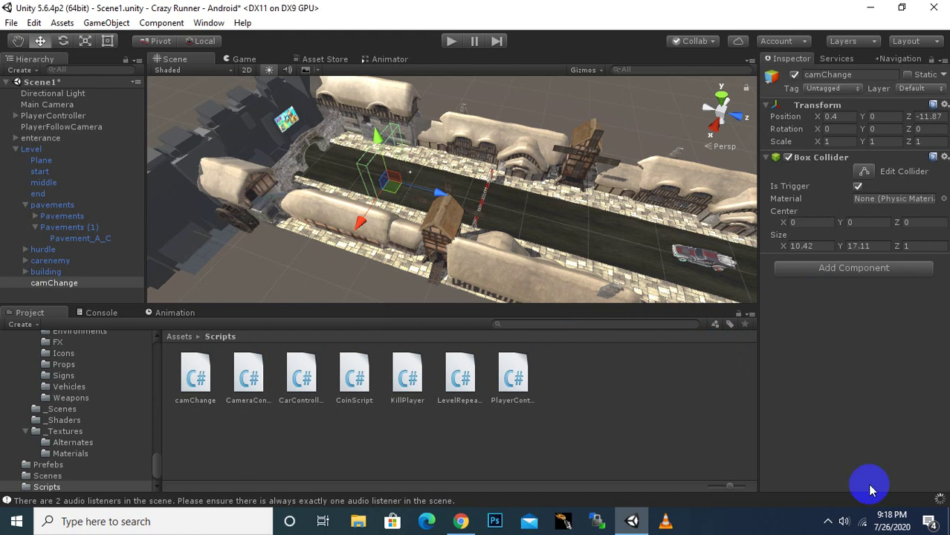
{"action": "left_click", "coordinate": [827, 523]}
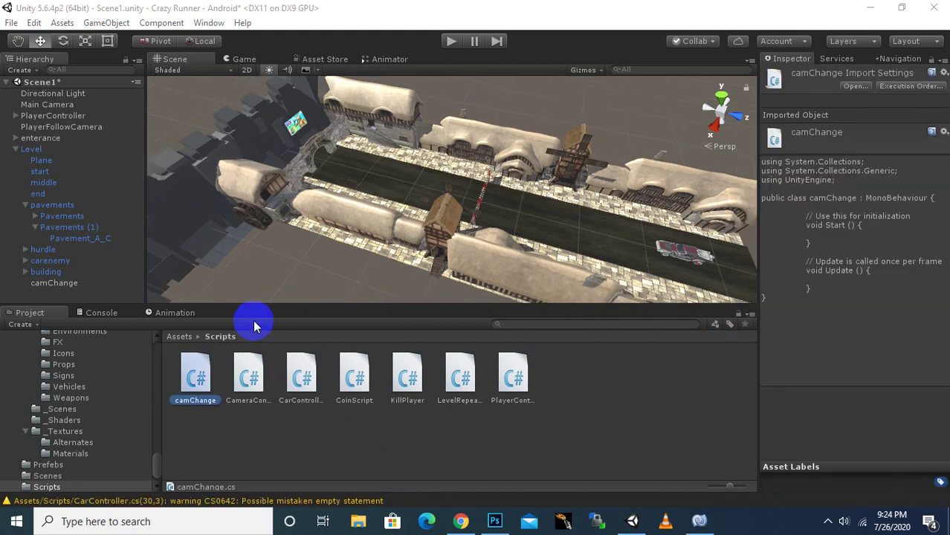
{"action": "left_click", "coordinate": [54, 285]}
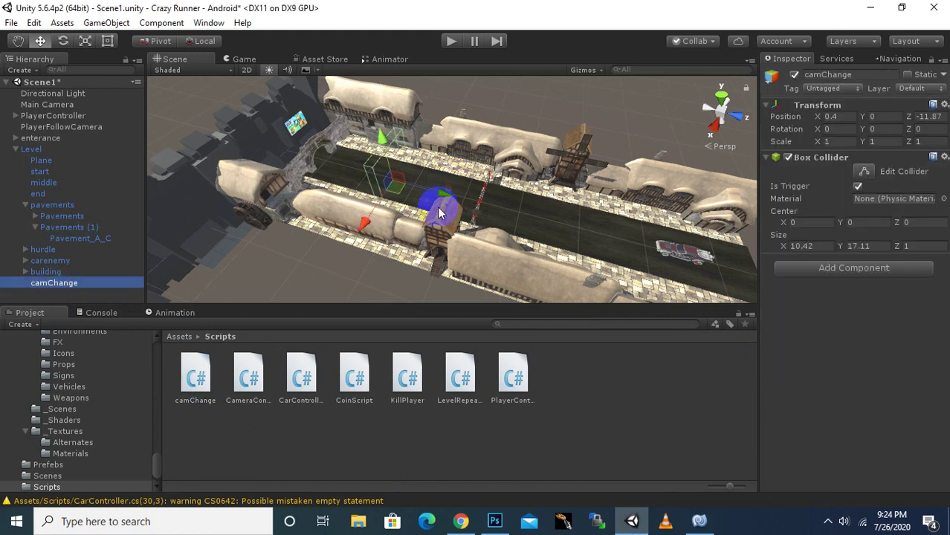
{"action": "left_click_drag", "start_coordinate": [194, 376], "coordinate": [838, 307]}
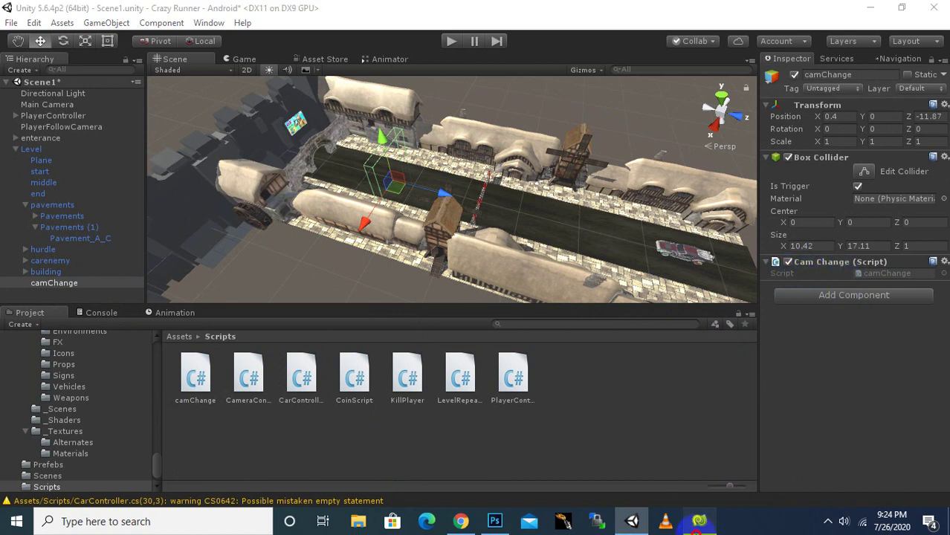
{"action": "left_click", "coordinate": [699, 521]}
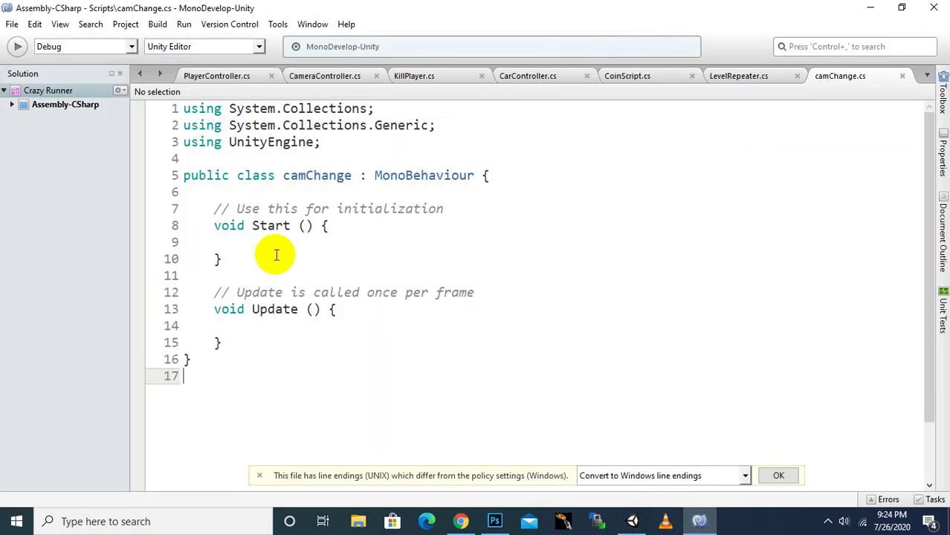
Delete the default Update method from camChange.cs.
{"action": "left_click", "coordinate": [212, 209]}
{"action": "left_click_drag", "start_coordinate": [213, 293], "coordinate": [292, 363]}
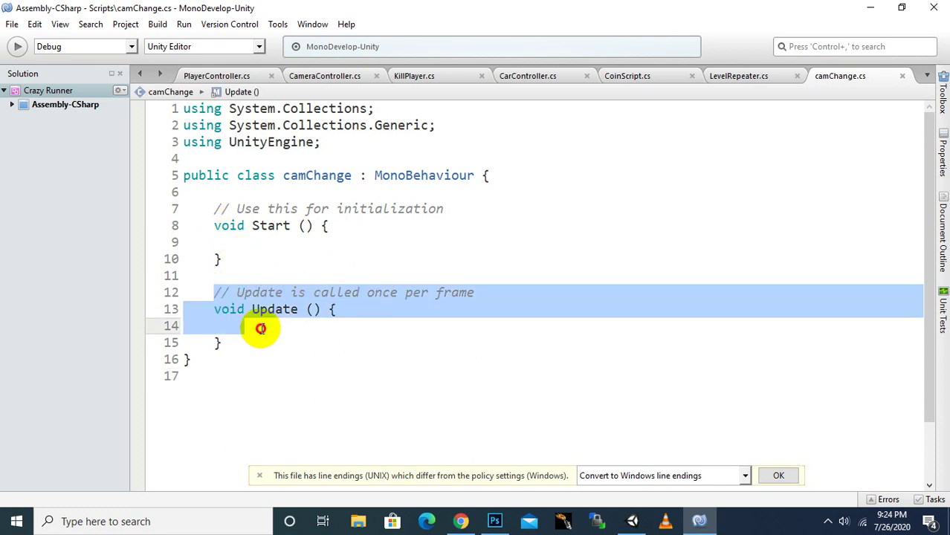
{"action": "left_click", "coordinate": [290, 355]}
{"action": "left_click_drag", "start_coordinate": [249, 336], "coordinate": [196, 294]}
{"action": "key", "text": "Delete"}
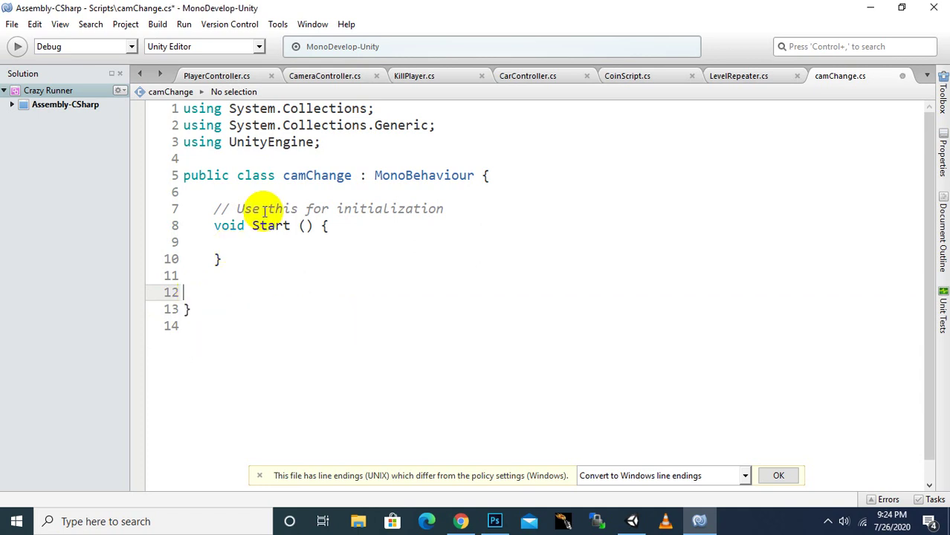
Turn the Start method into OnTriggerEnter(Collider other).
{"action": "double_click", "coordinate": [269, 226]}
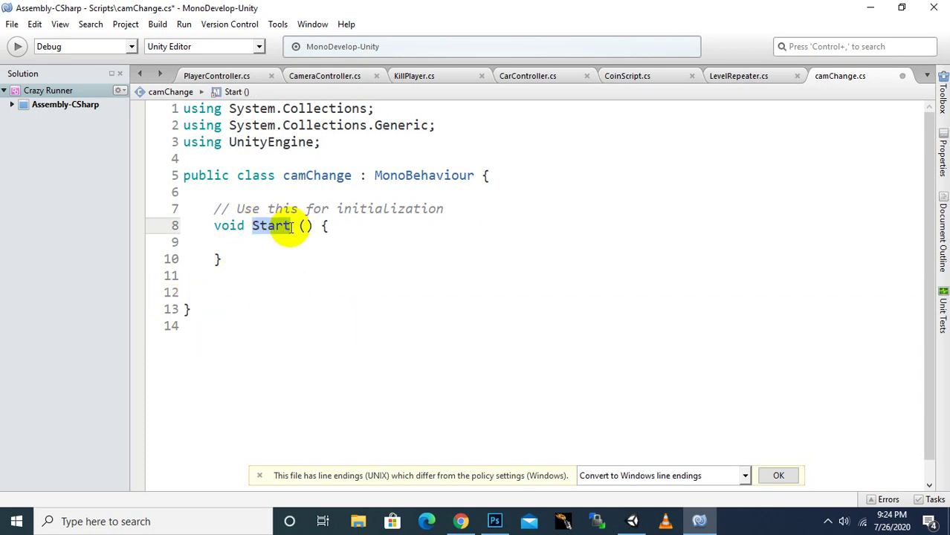
{"action": "type", "text": "OnT"}
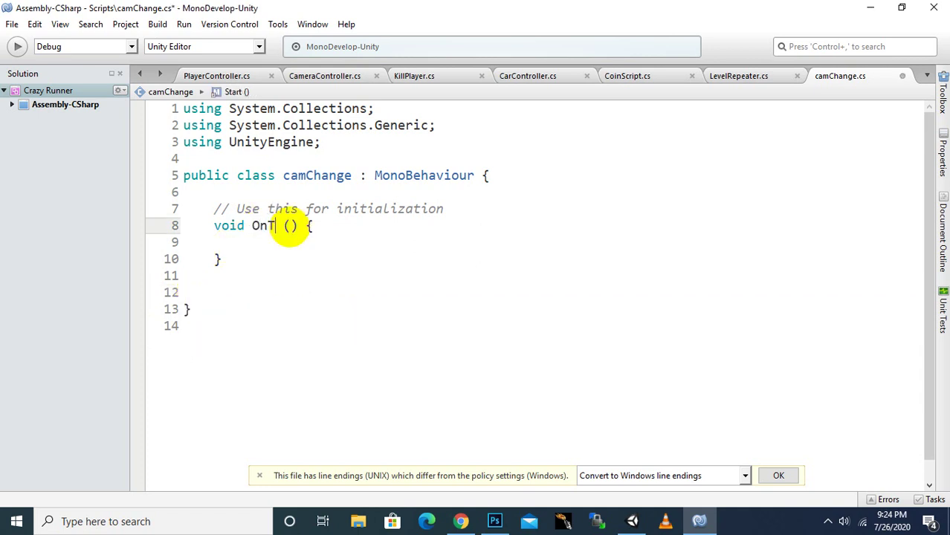
{"action": "type", "text": "rigger"}
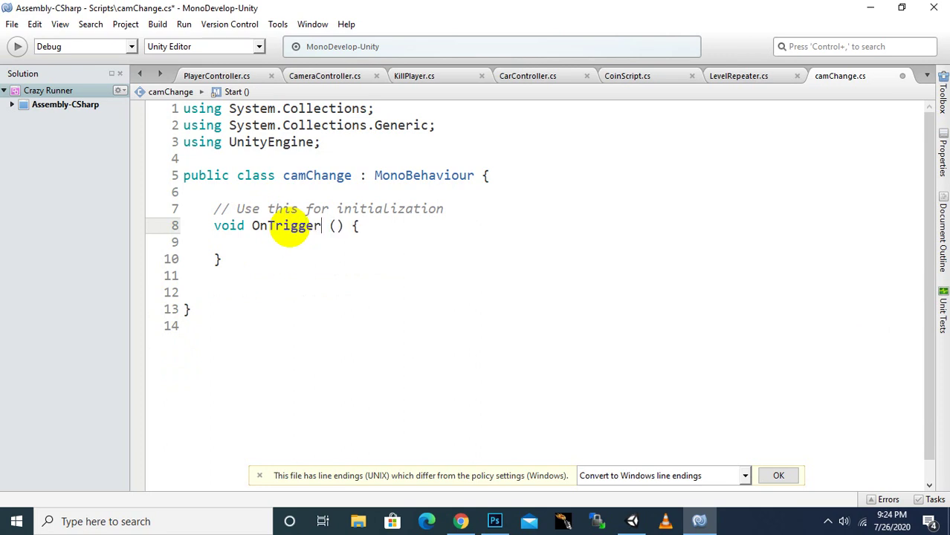
{"action": "type", "text": "Enter"}
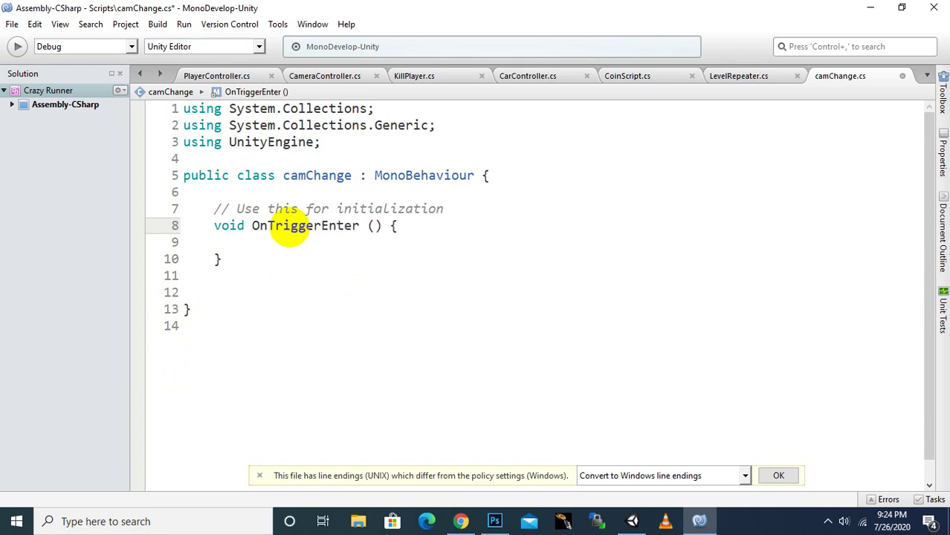
{"action": "type", "text": "00"}
{"action": "key", "text": "BackSpace"}
{"action": "key", "text": "BackSpace"}
{"action": "key", "text": "Right"}
{"action": "key", "text": "Right"}
{"action": "type", "text": "co"}
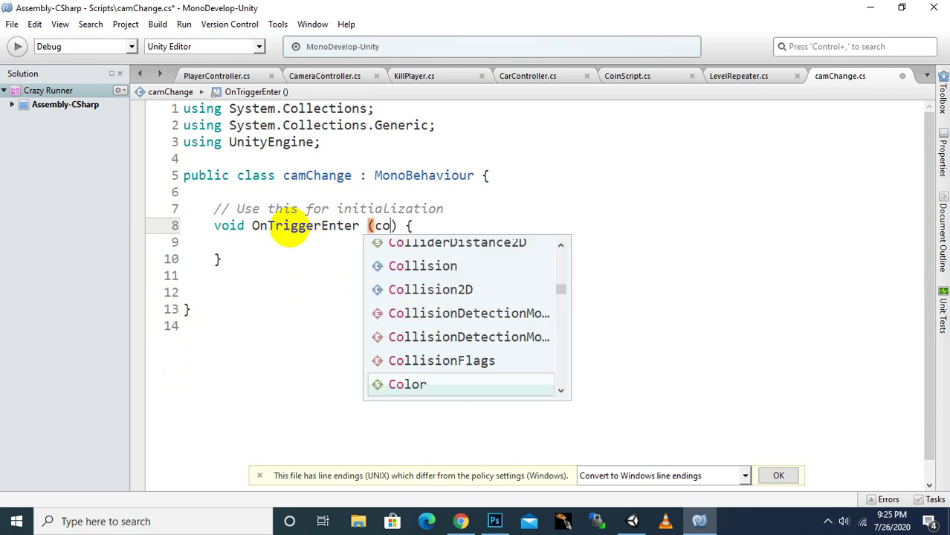
{"action": "type", "text": "llide"}
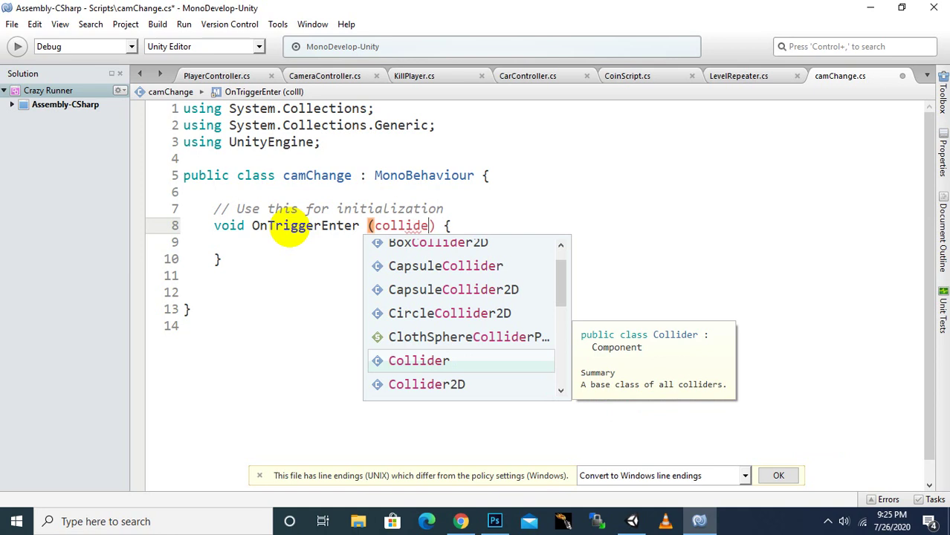
{"action": "type", "text": "r"}
{"action": "key", "text": "Return"}
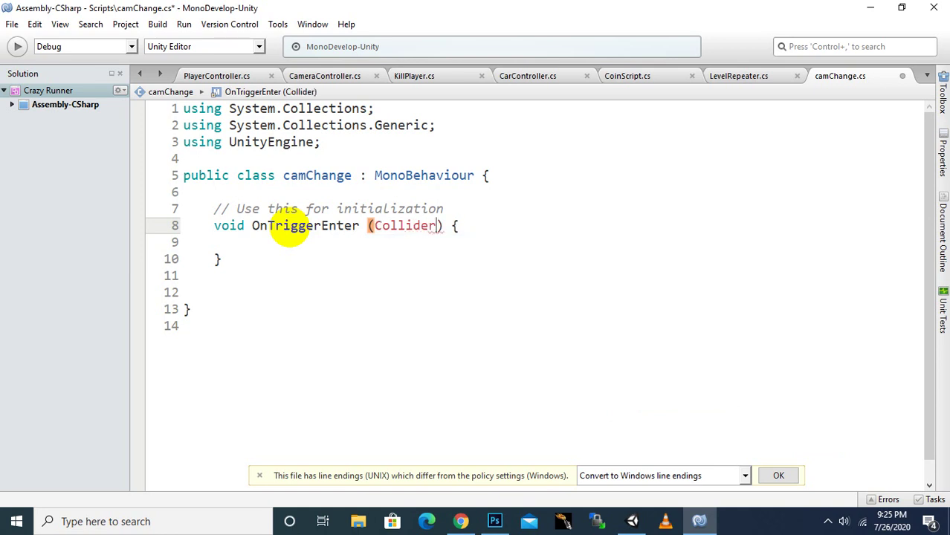
{"action": "type", "text": "other"}
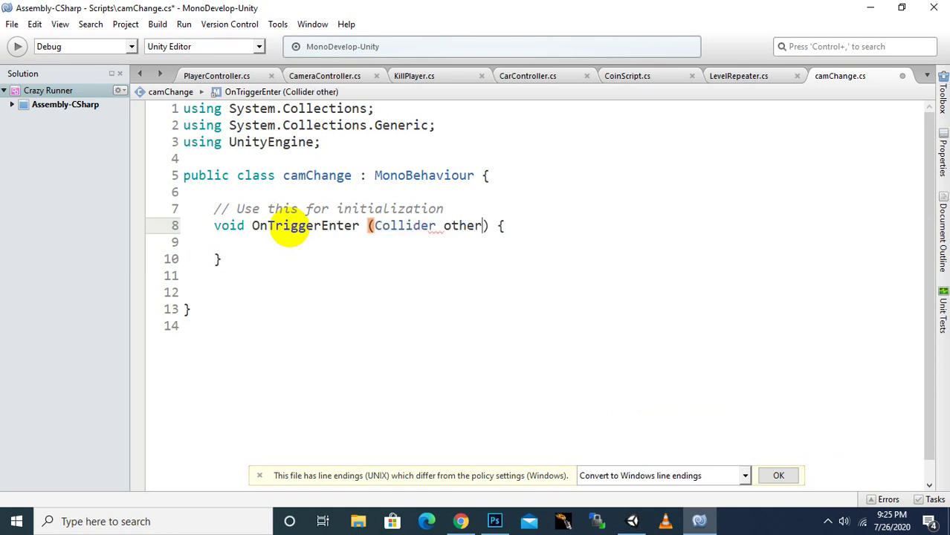
Add an if (other.tag == "Player") condition inside OnTriggerEnter.
{"action": "key", "text": "Down"}
{"action": "type", "text": "if"}
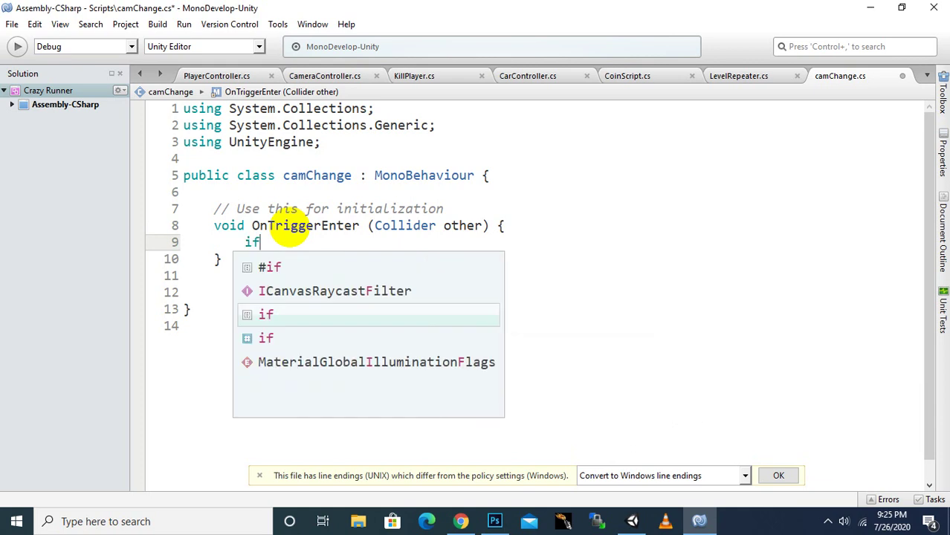
{"action": "key", "text": "Escape"}
{"action": "type", "text": "()"}
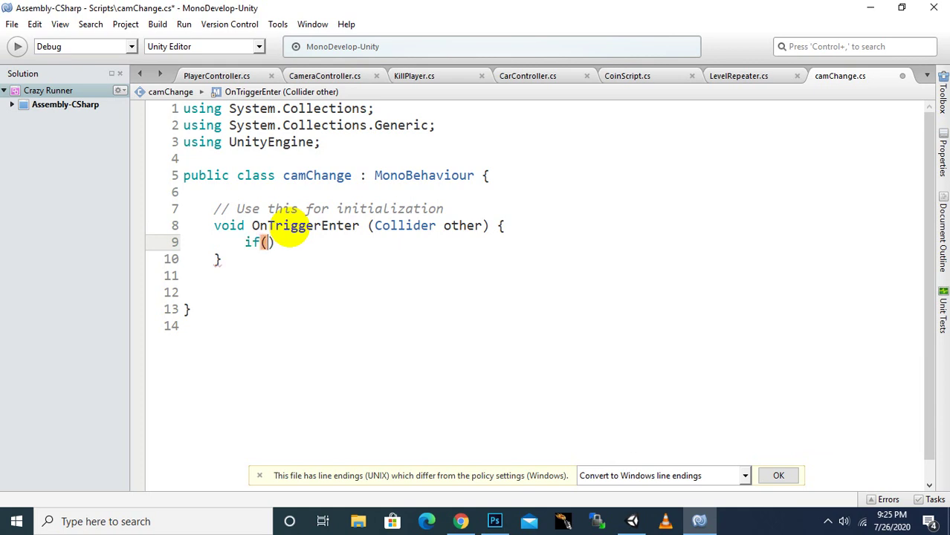
{"action": "type", "text": "oher"}
{"action": "key", "text": "BackSpace"}
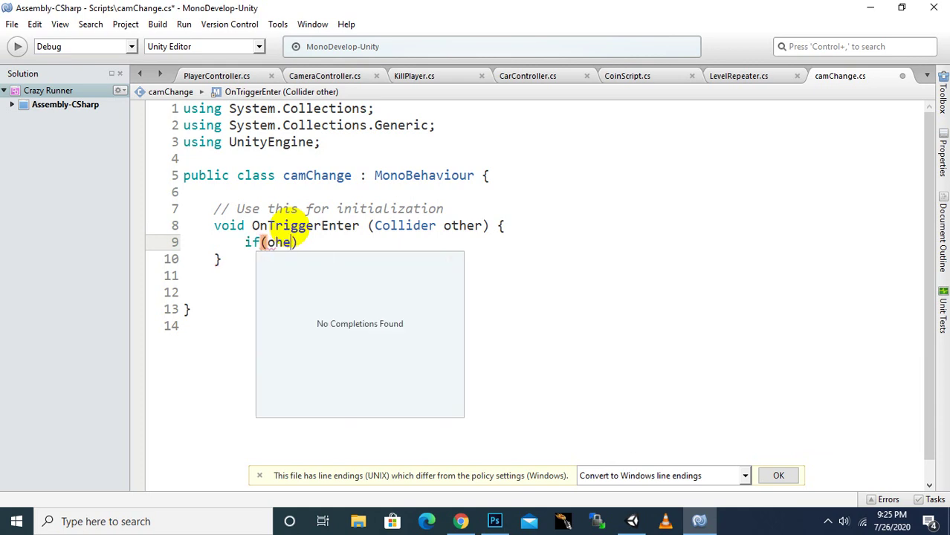
{"action": "key", "text": "BackSpace"}
{"action": "key", "text": "BackSpace"}
{"action": "type", "text": "ther"}
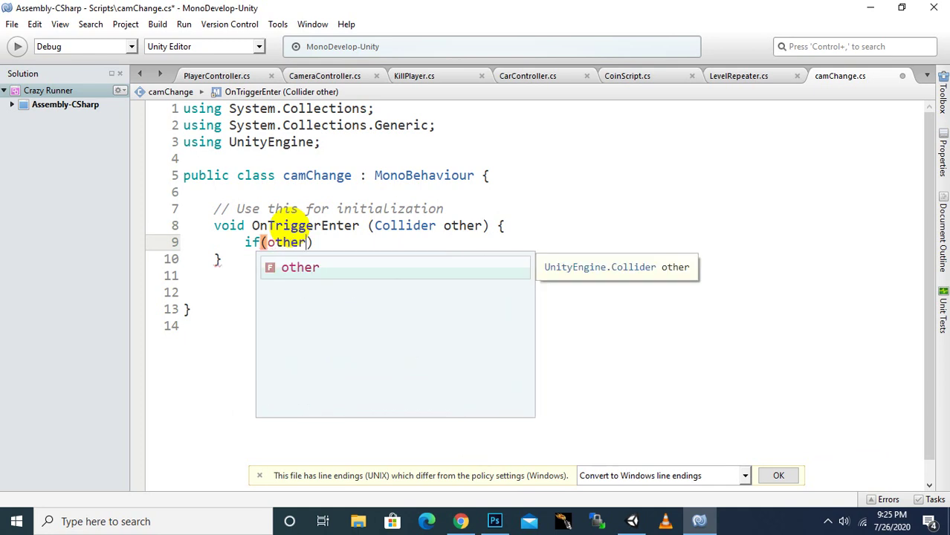
{"action": "type", "text": ".attachedRigidbody."}
{"action": "key", "text": "BackSpace"}
{"action": "key", "text": "BackSpace"}
{"action": "key", "text": "BackSpace"}
{"action": "key", "text": "BackSpace"}
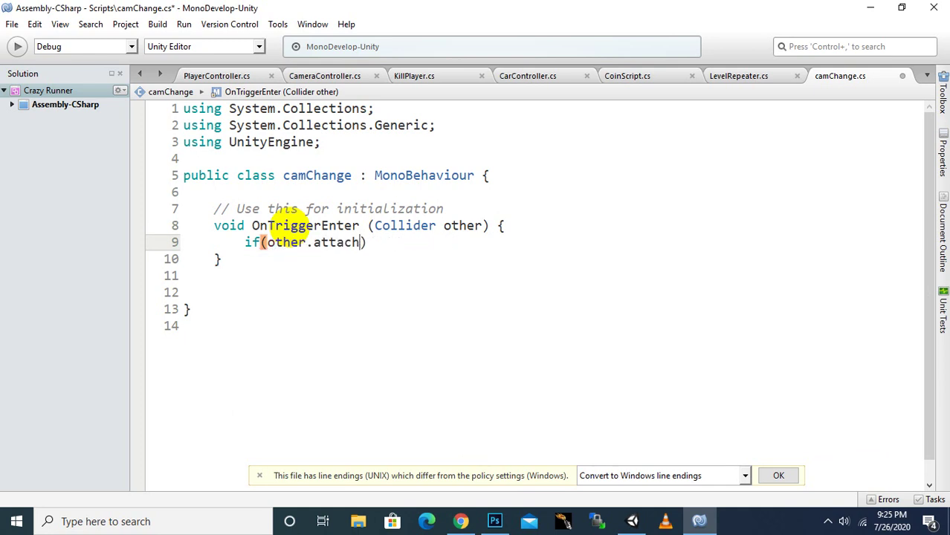
{"action": "key", "text": "BackSpace"}
{"action": "key", "text": "BackSpace"}
{"action": "key", "text": "BackSpace"}
{"action": "key", "text": "BackSpace"}
{"action": "key", "text": "BackSpace"}
{"action": "key", "text": "BackSpace"}
{"action": "type", "text": "tab"}
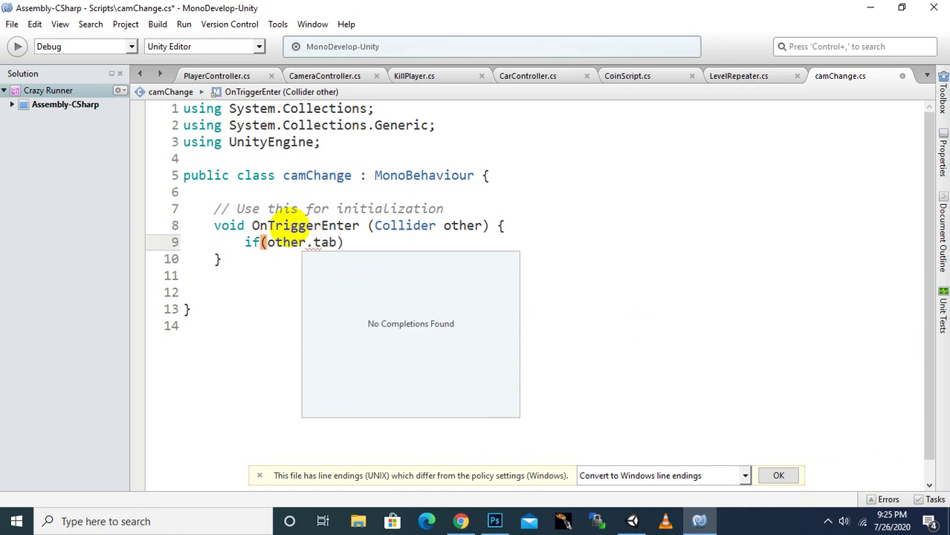
{"action": "key", "text": "BackSpace"}
{"action": "type", "text": "g "}
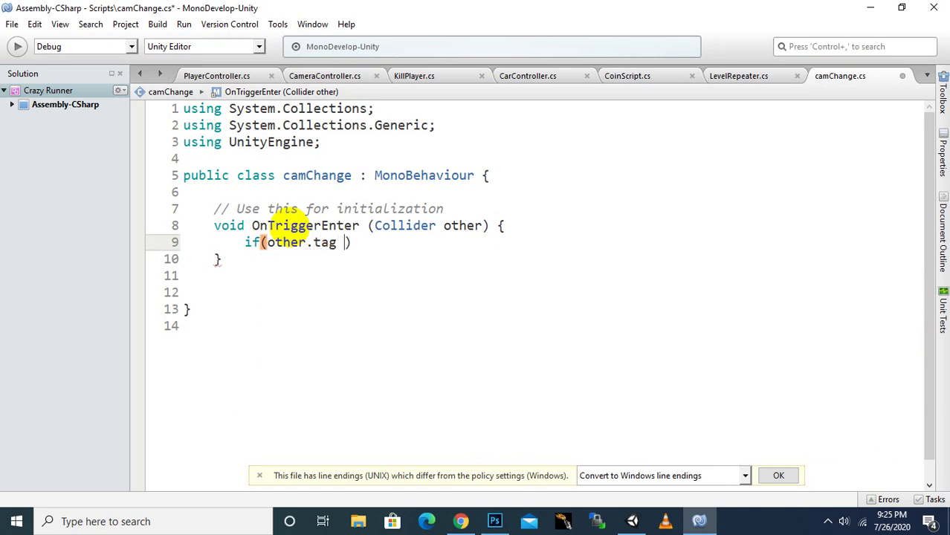
{"action": "type", "text": "== \""}
{"action": "type", "text": "Pl"}
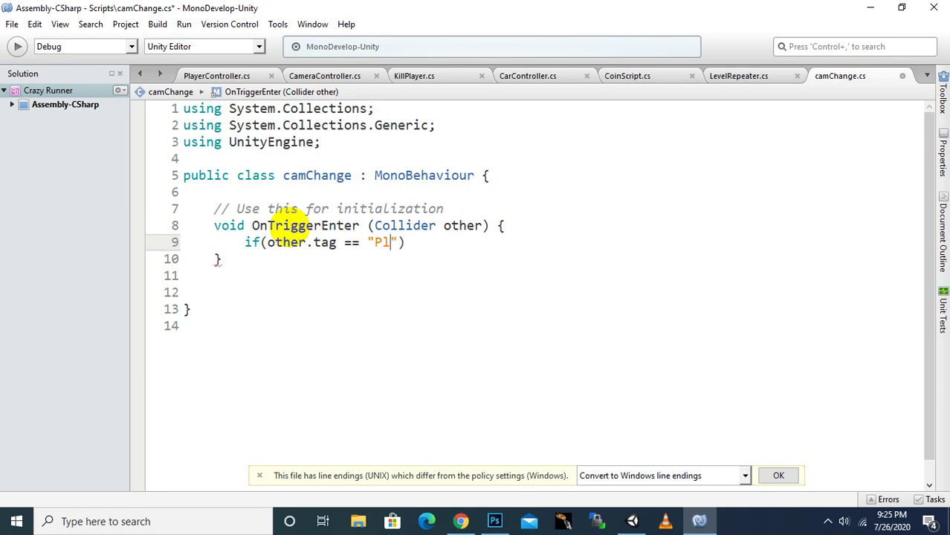
{"action": "type", "text": "ayer"}
Add curly braces and blank lines for the Player check's body.
{"action": "key", "text": "Right"}
{"action": "key", "text": "Right"}
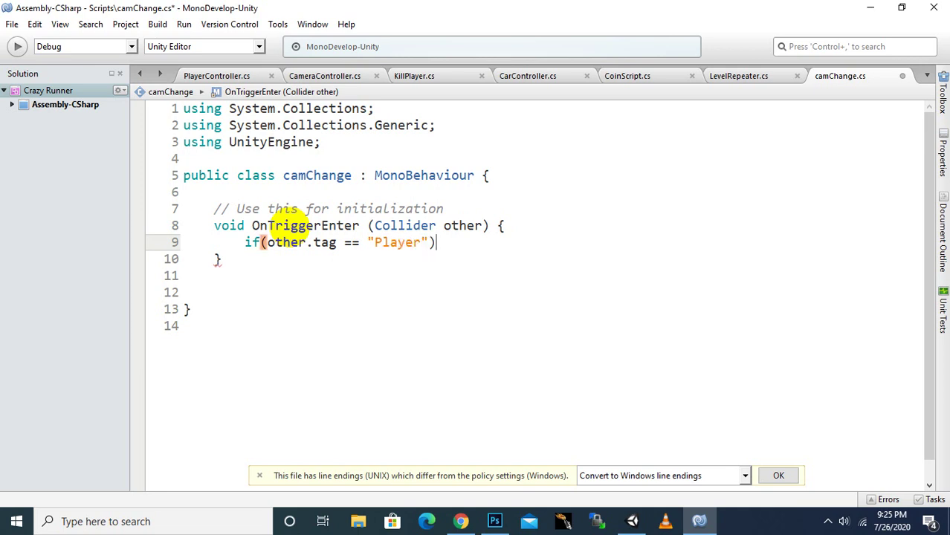
{"action": "type", "text": "{"}
{"action": "key", "text": "Return"}
{"action": "type", "text": "}"}
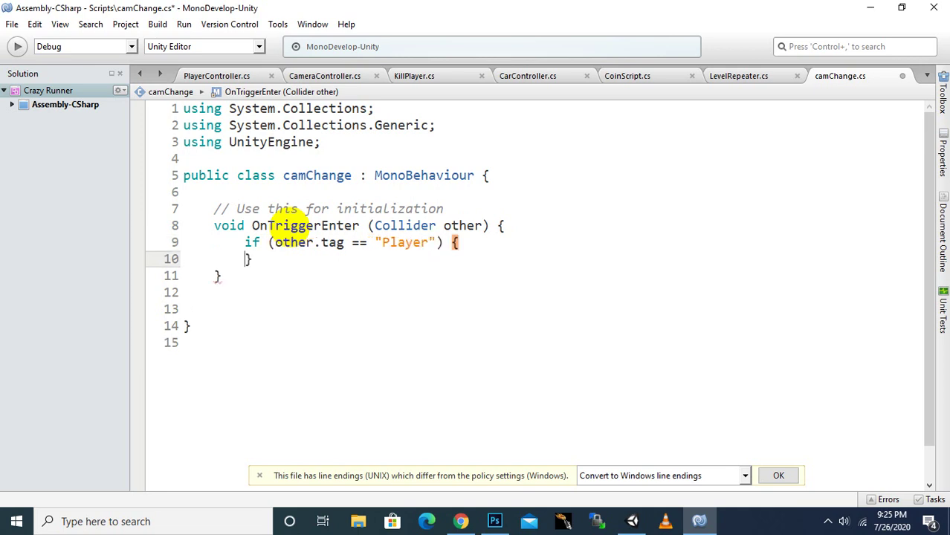
{"action": "key", "text": "Return"}
{"action": "key", "text": "Return"}
{"action": "key", "text": "Return"}
{"action": "key", "text": "Up"}
{"action": "key", "text": "Up"}
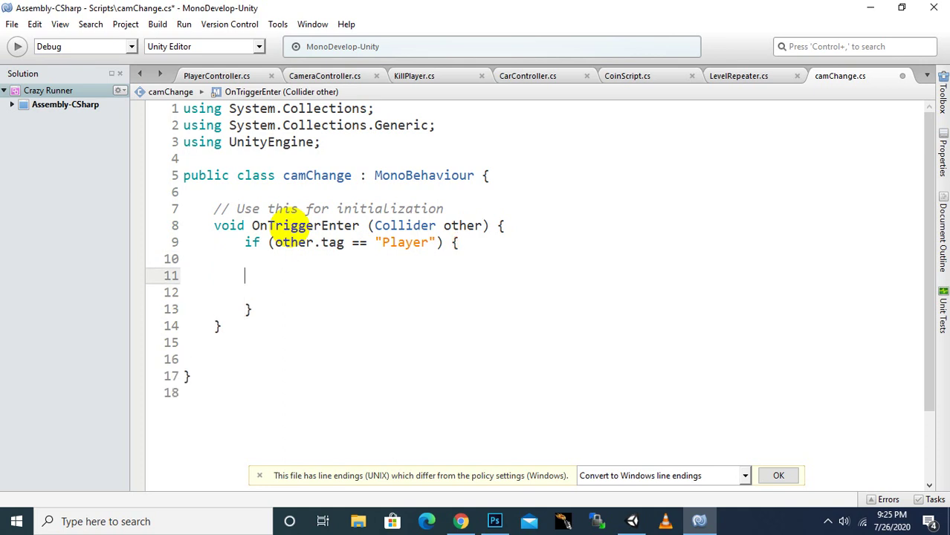
Write Destroy(GameObject.Find("")) inside the Player check.
{"action": "type", "text": "Des"}
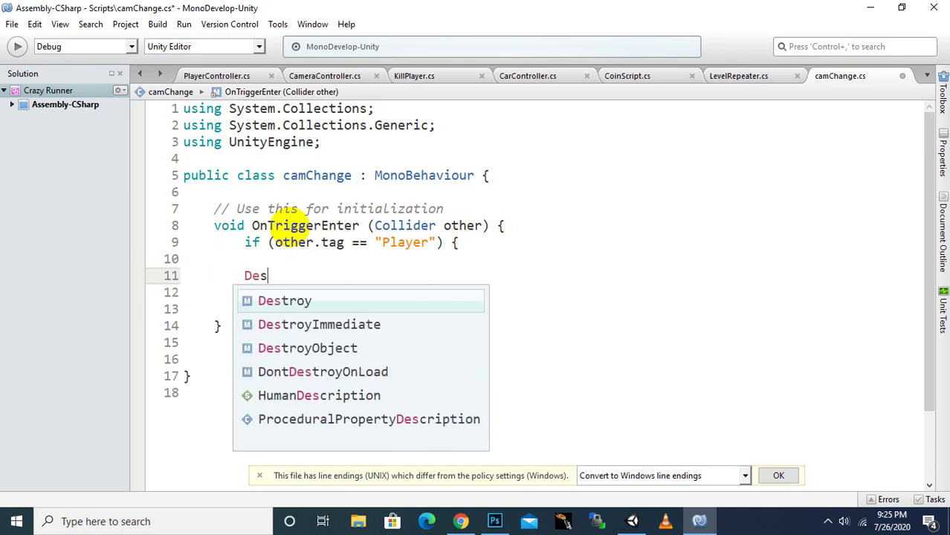
{"action": "type", "text": "t"}
{"action": "key", "text": "Return"}
{"action": "type", "text": "()"}
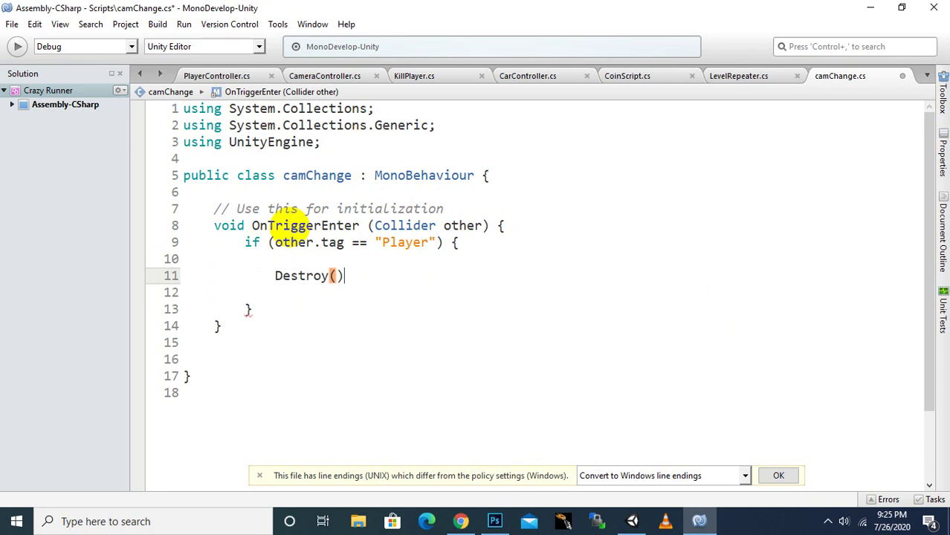
{"action": "type", "text": "gam"}
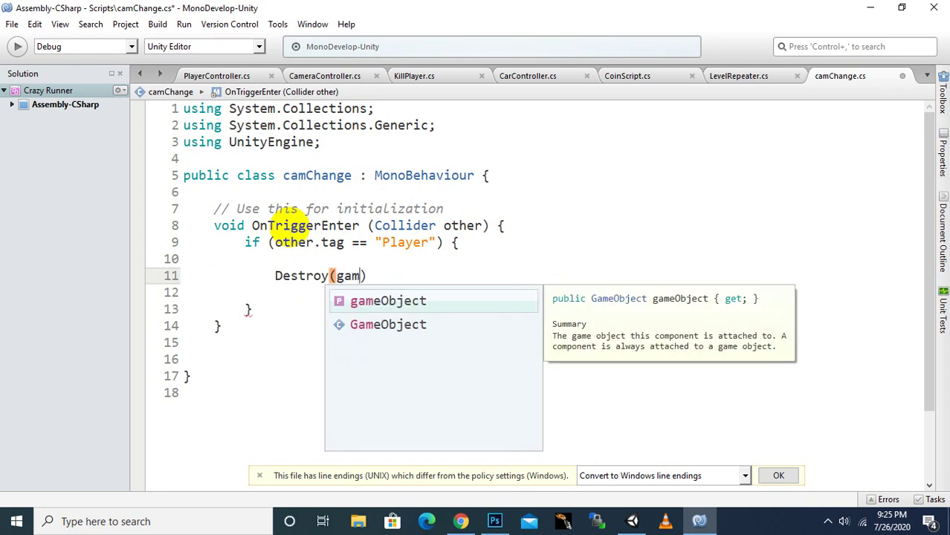
{"action": "key", "text": "Down"}
{"action": "key", "text": "Return"}
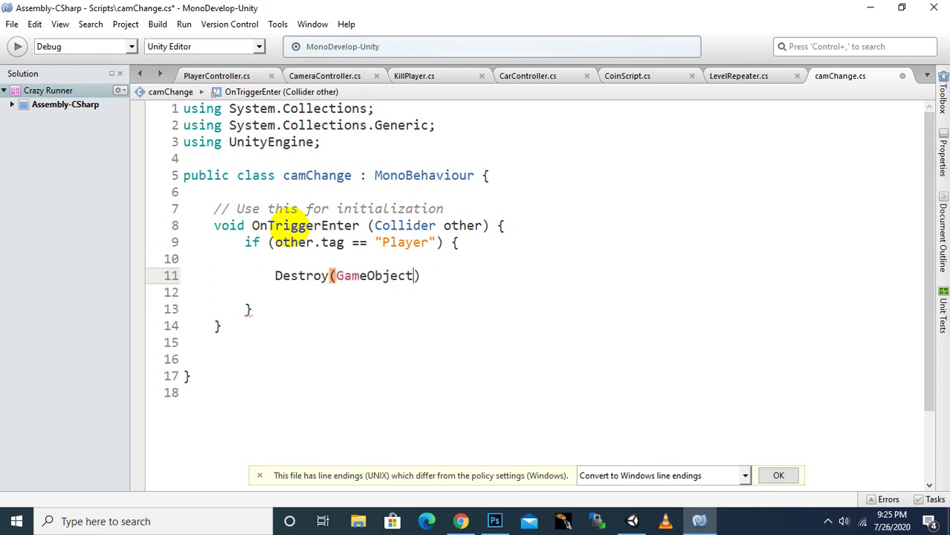
{"action": "type", "text": ".Fin"}
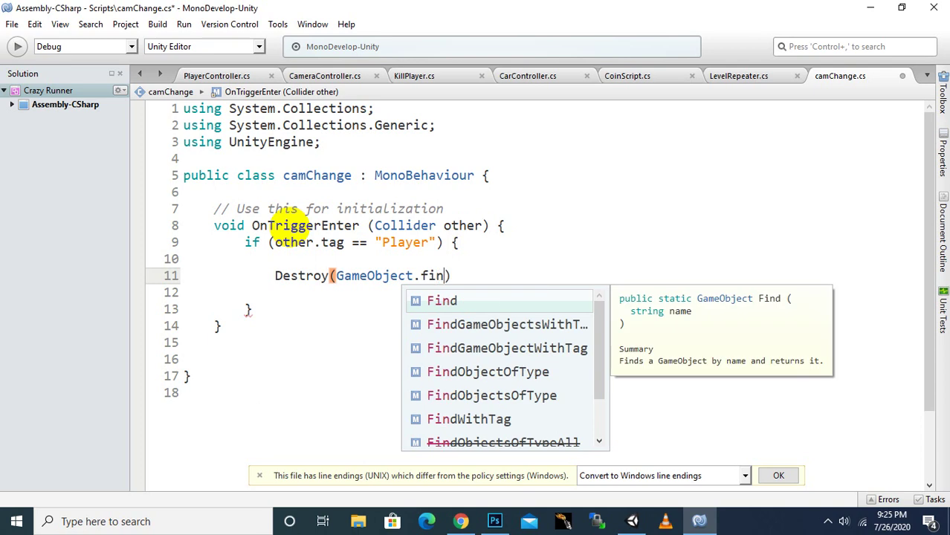
{"action": "key", "text": "Return"}
{"action": "type", "text": "()"}
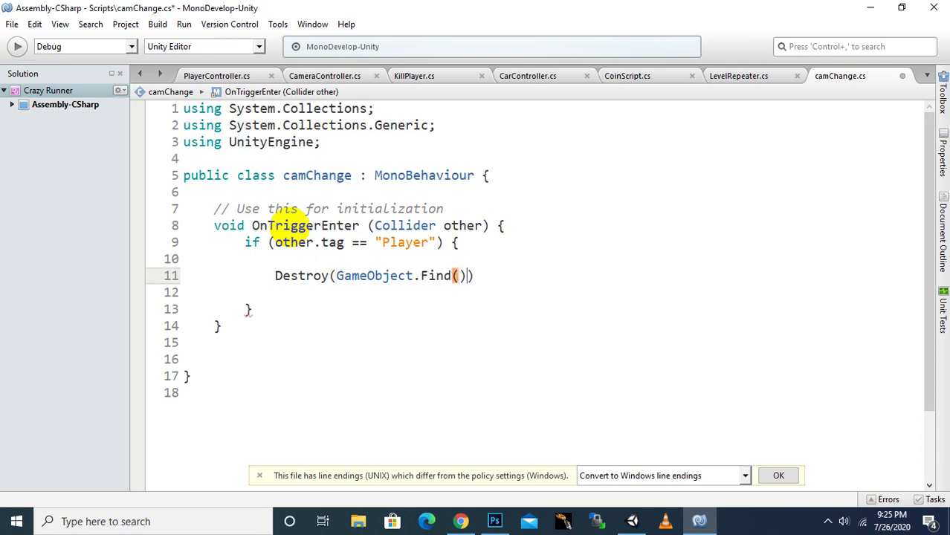
{"action": "type", "text": "\"\""}
{"action": "type", "text": ")"}
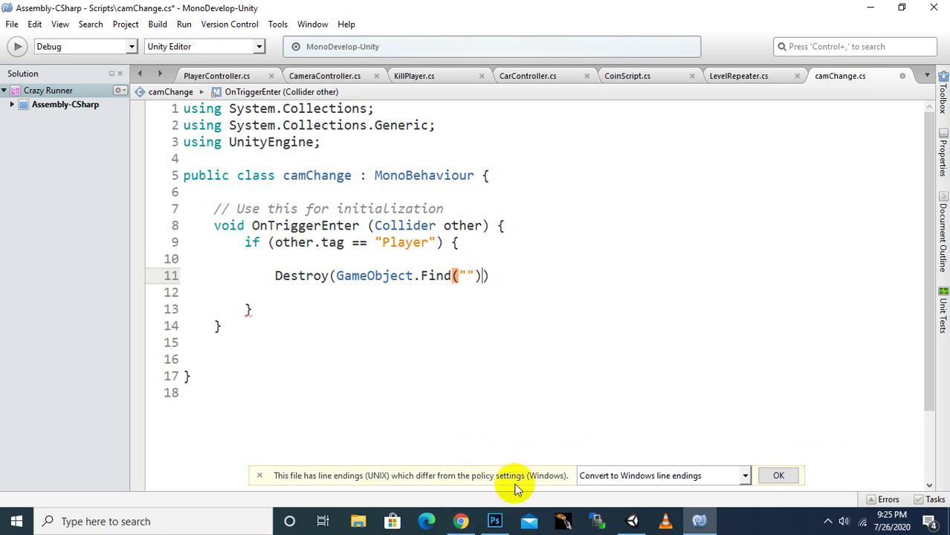
Select Main Camera and highlight its name in the Inspector's name field.
{"action": "left_click", "coordinate": [632, 521]}
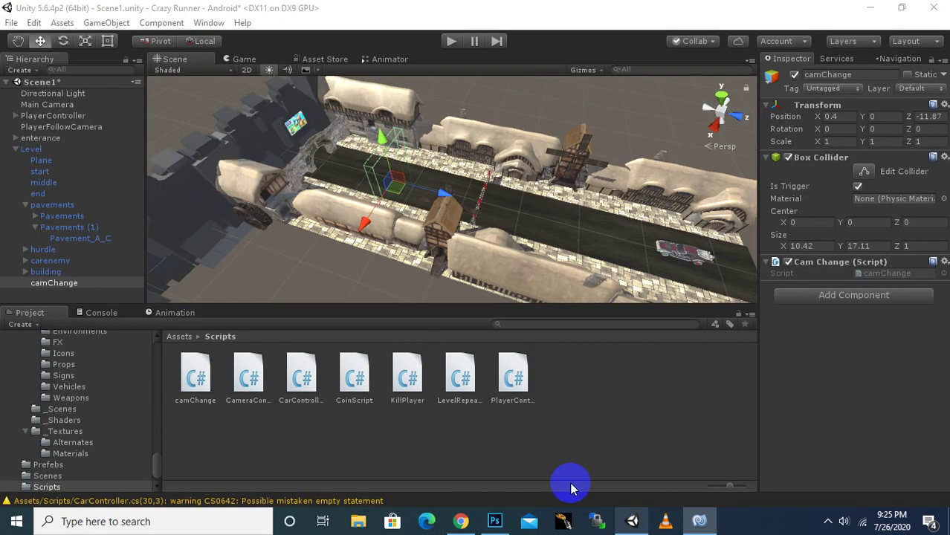
{"action": "left_click", "coordinate": [56, 105]}
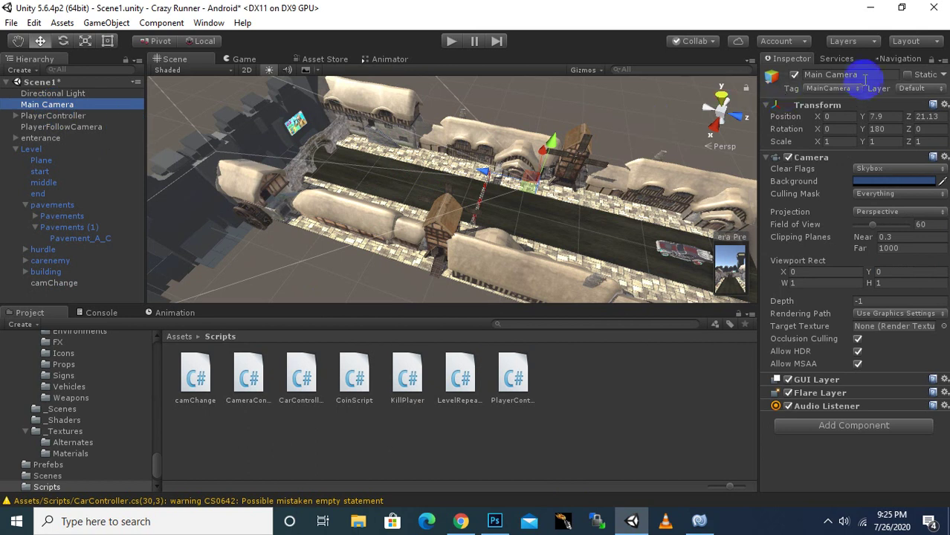
{"action": "left_click", "coordinate": [838, 74]}
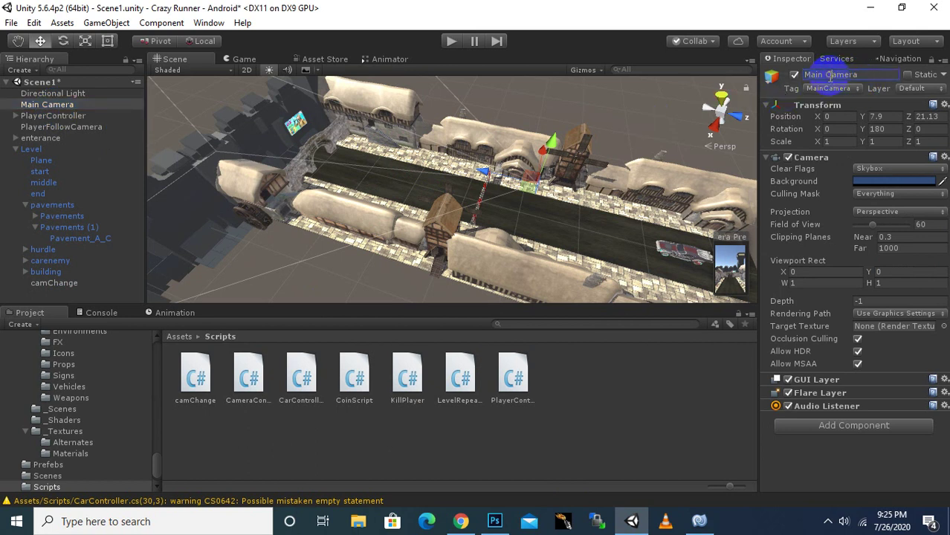
{"action": "left_click", "coordinate": [827, 75]}
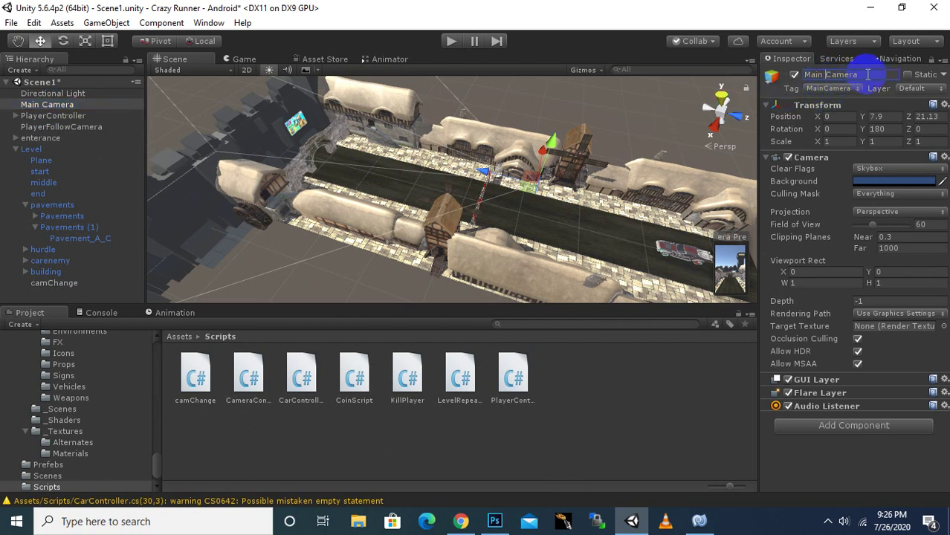
{"action": "left_click_drag", "start_coordinate": [867, 74], "coordinate": [767, 74]}
{"action": "right_click", "coordinate": [827, 78]}
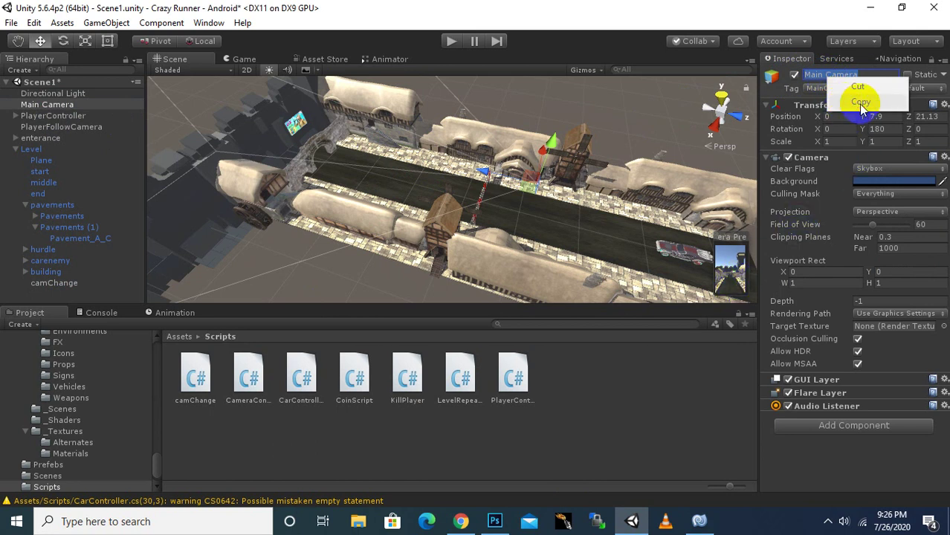
Rename-edit Main Camera in the Hierarchy and copy its name text.
{"action": "left_click", "coordinate": [64, 105]}
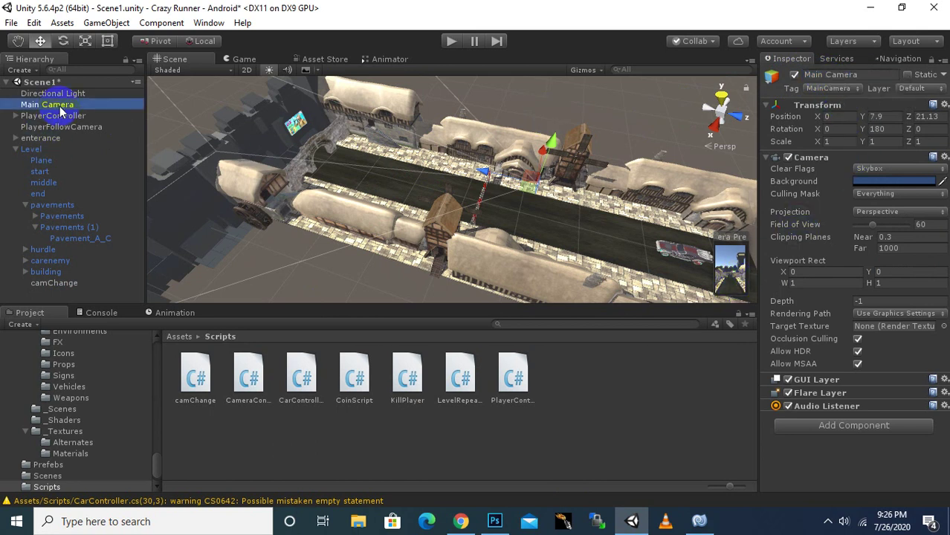
{"action": "right_click", "coordinate": [63, 106]}
{"action": "left_click", "coordinate": [100, 151]}
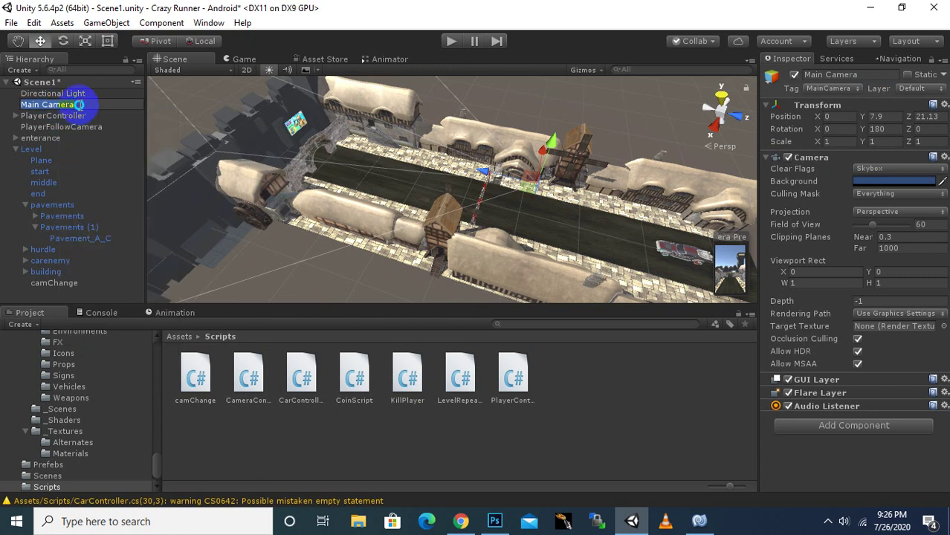
{"action": "right_click", "coordinate": [81, 110]}
{"action": "left_click", "coordinate": [113, 130]}
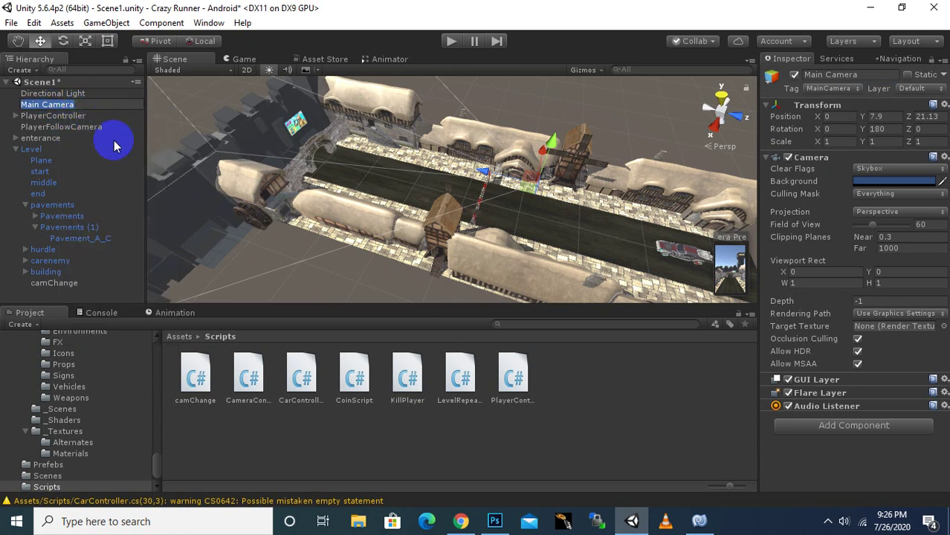
Paste "Main Camera" into the empty GameObject.Find quotes on line 11 of camChange.
{"action": "left_click", "coordinate": [700, 523]}
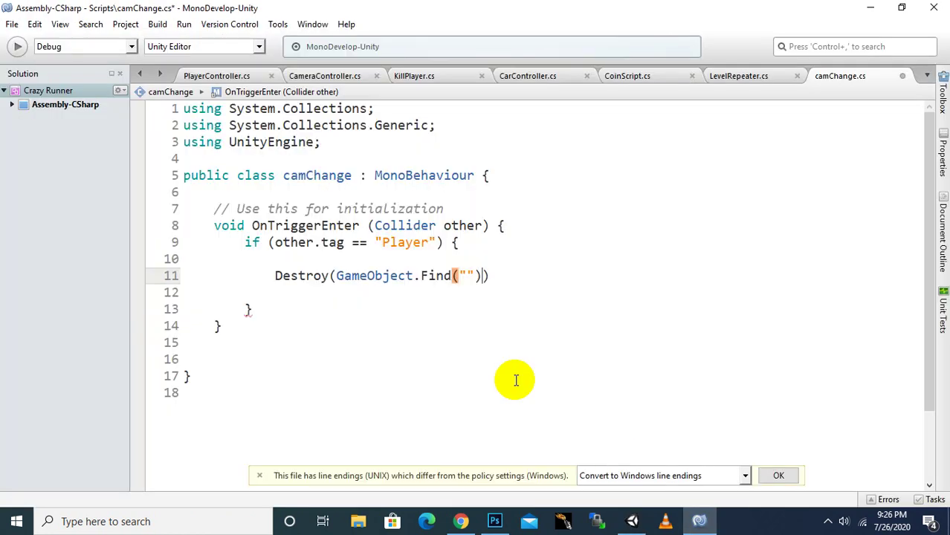
{"action": "right_click", "coordinate": [467, 274]}
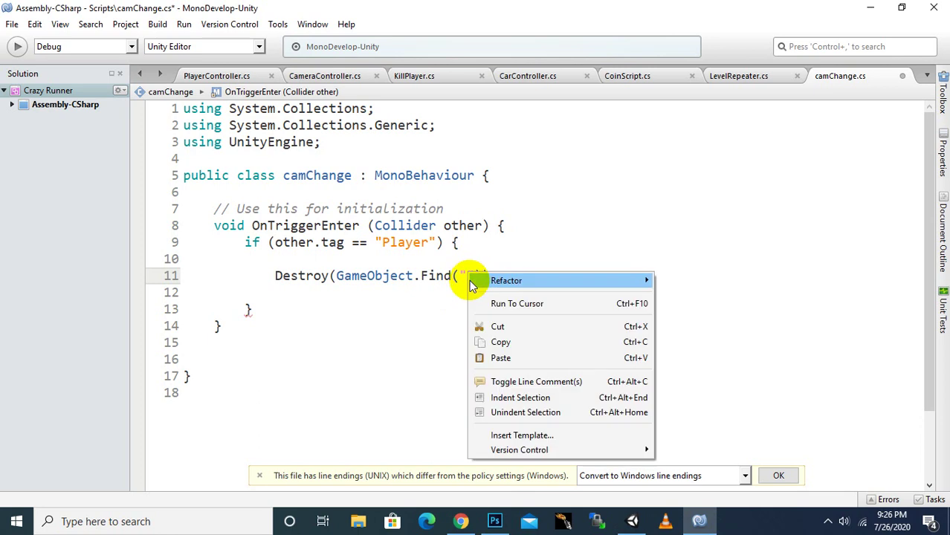
{"action": "left_click", "coordinate": [491, 357]}
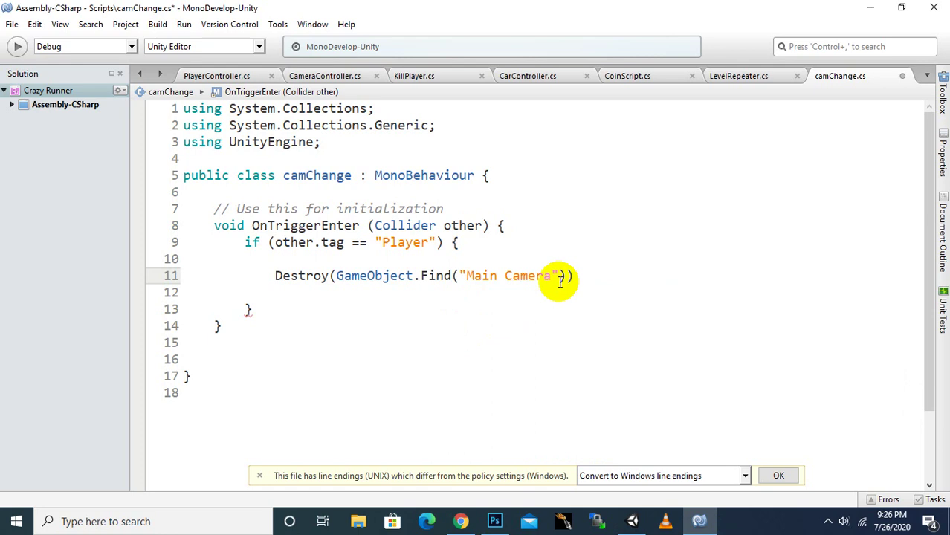
Append .gameObject; after the Find call to complete the Destroy line, then return to Unity.
{"action": "left_click", "coordinate": [566, 276]}
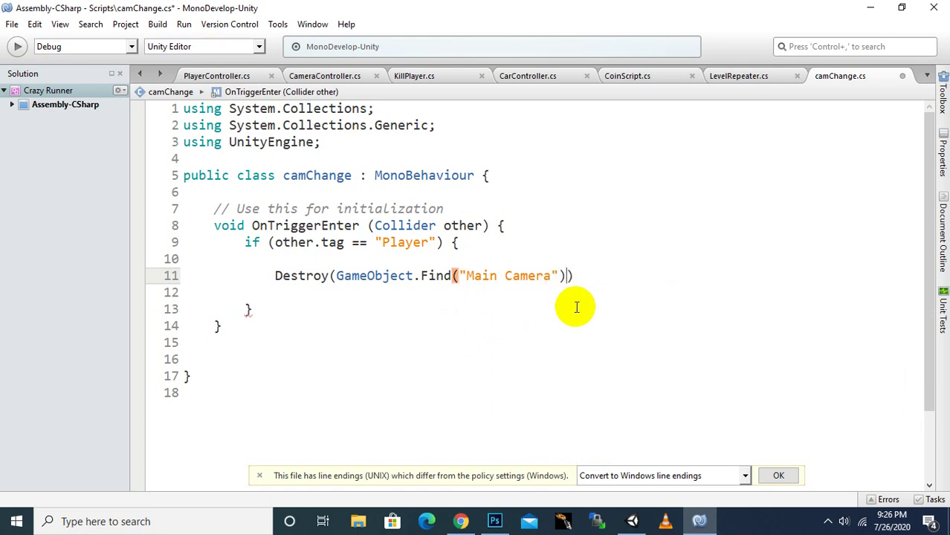
{"action": "type", "text": ".g"}
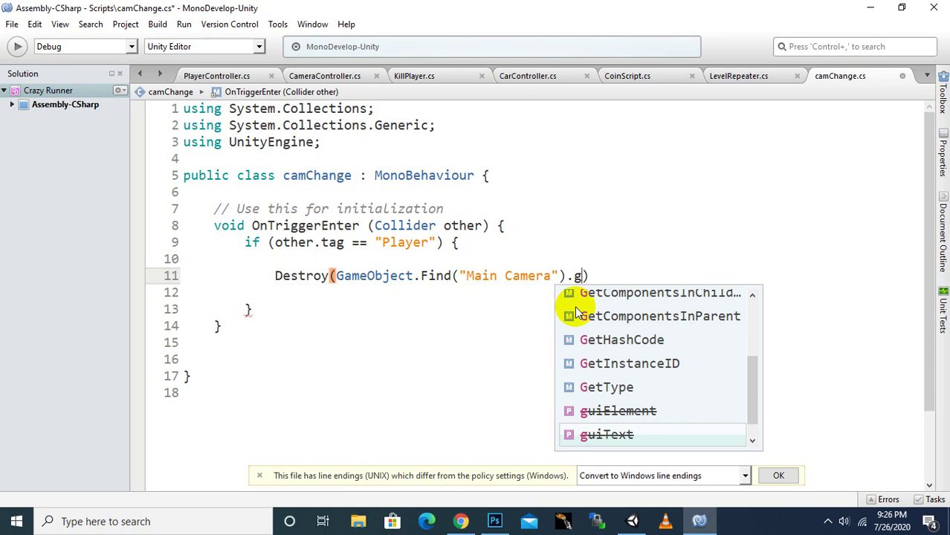
{"action": "type", "text": "am"}
{"action": "key", "text": "Return"}
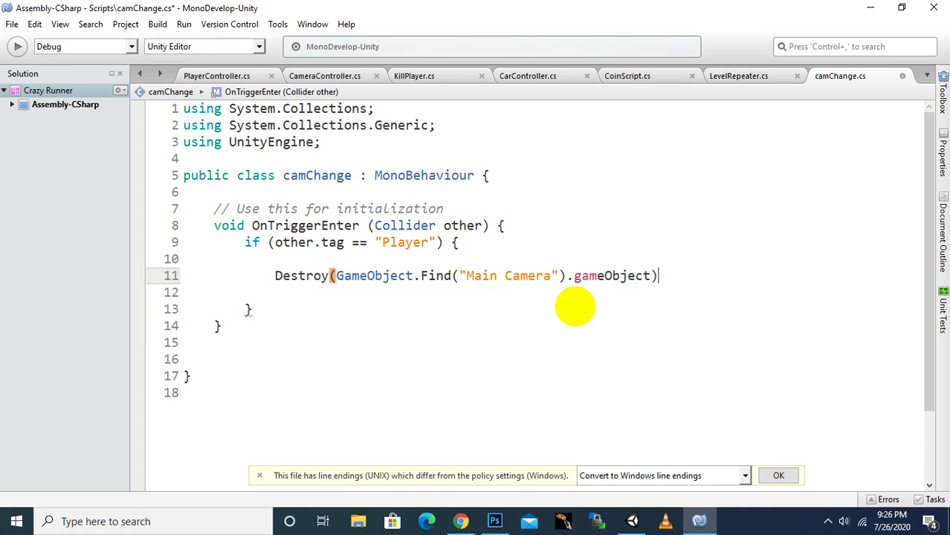
{"action": "type", "text": ";"}
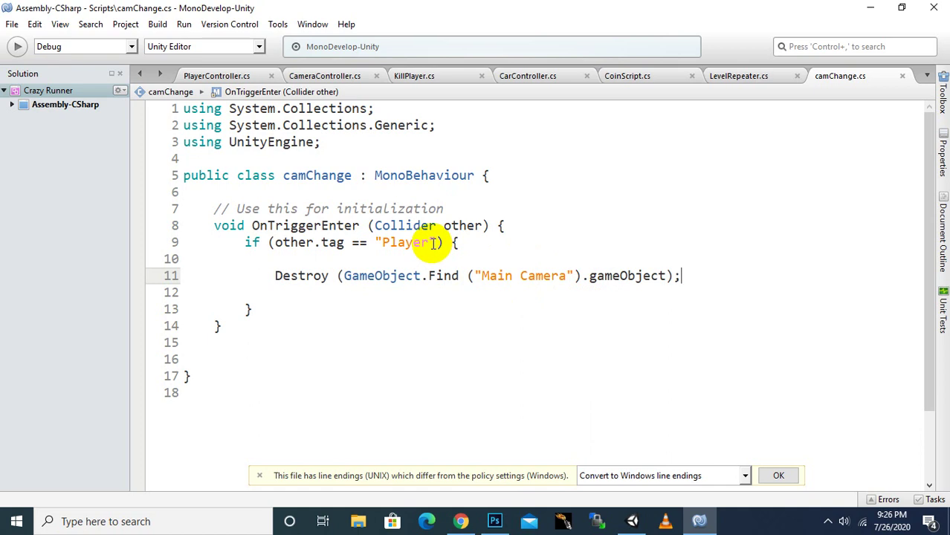
{"action": "mouse_move", "coordinate": [433, 244]}
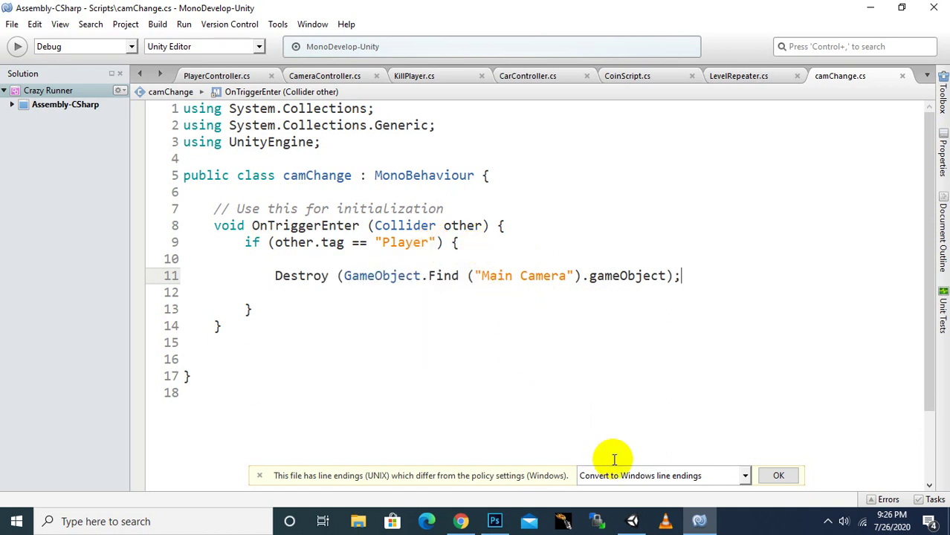
{"action": "left_click", "coordinate": [634, 514]}
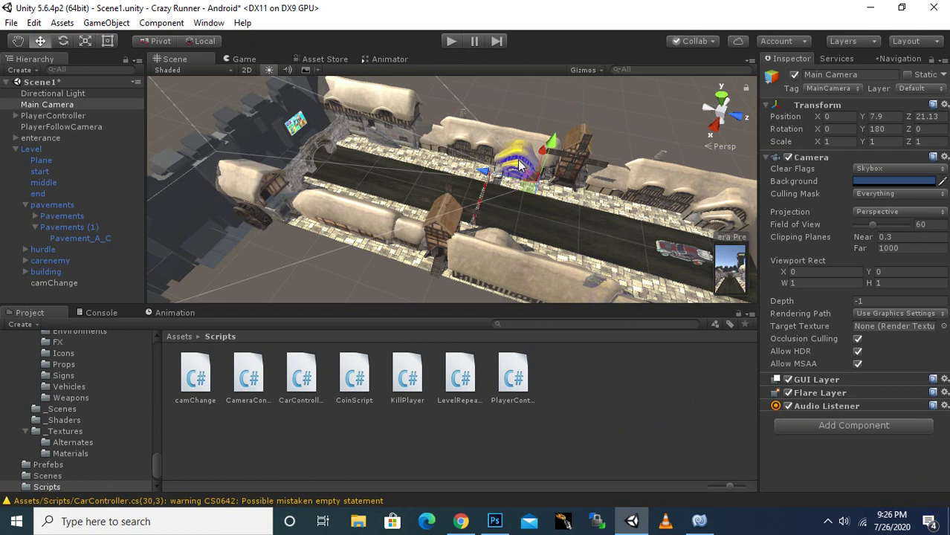
Play-test the camChange trigger three times in Play mode, stopping each run to resume editing.
{"action": "left_click", "coordinate": [450, 41]}
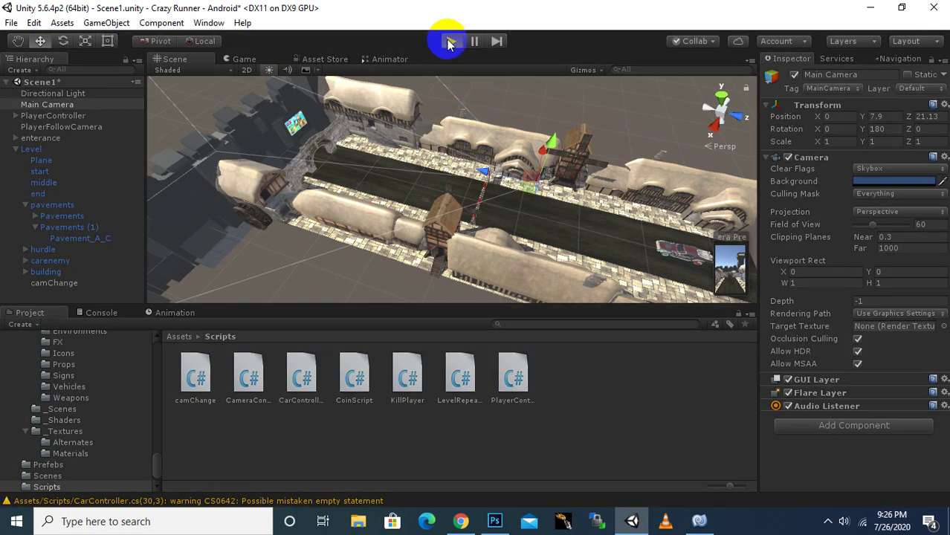
{"action": "left_click", "coordinate": [469, 89]}
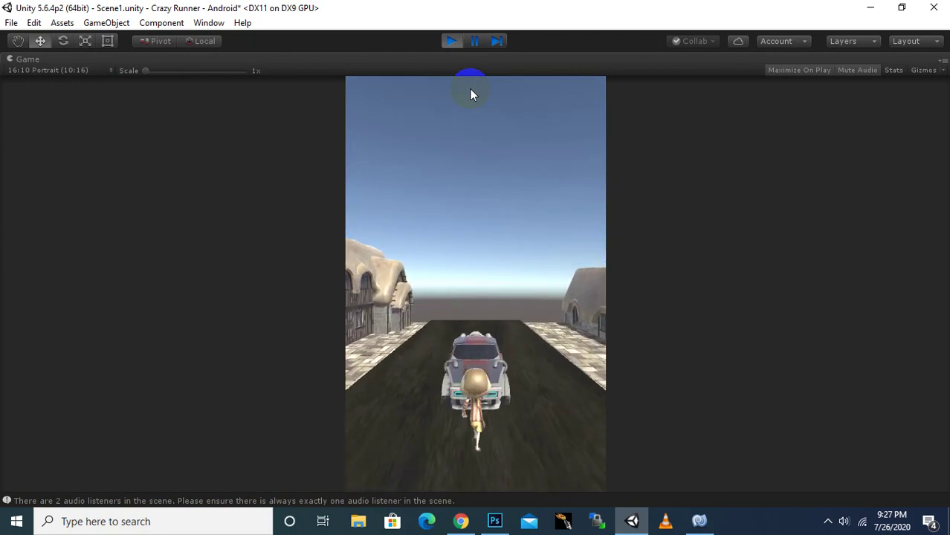
{"action": "left_click", "coordinate": [452, 46]}
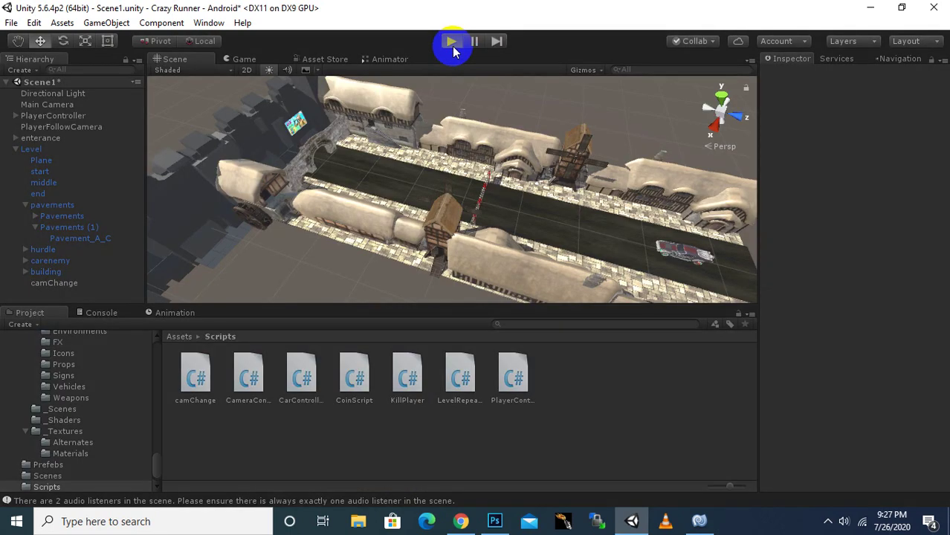
{"action": "left_click", "coordinate": [452, 46]}
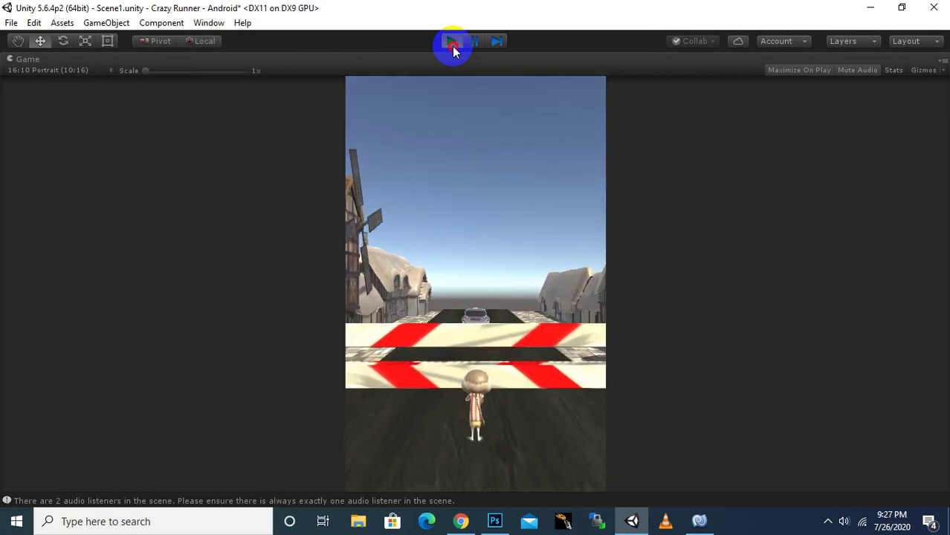
{"action": "left_click", "coordinate": [453, 47]}
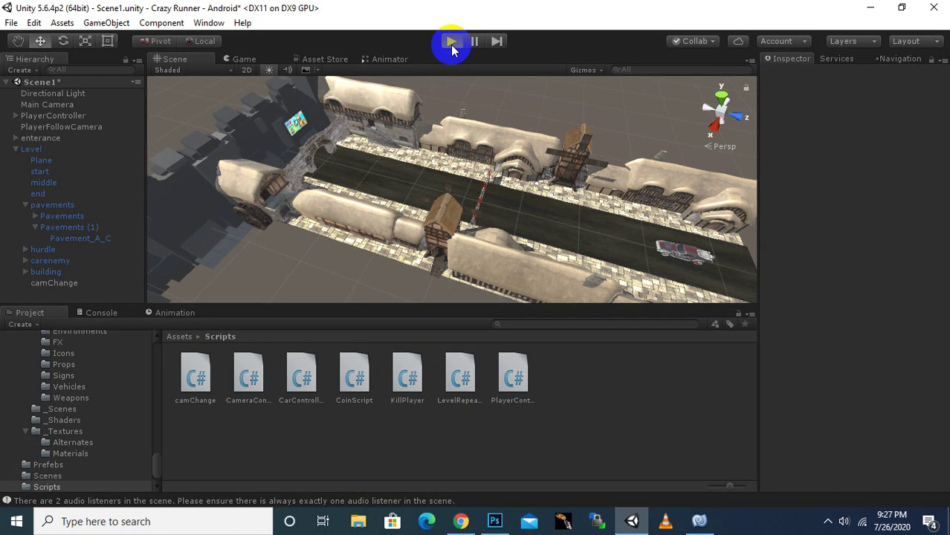
{"action": "left_click", "coordinate": [452, 44]}
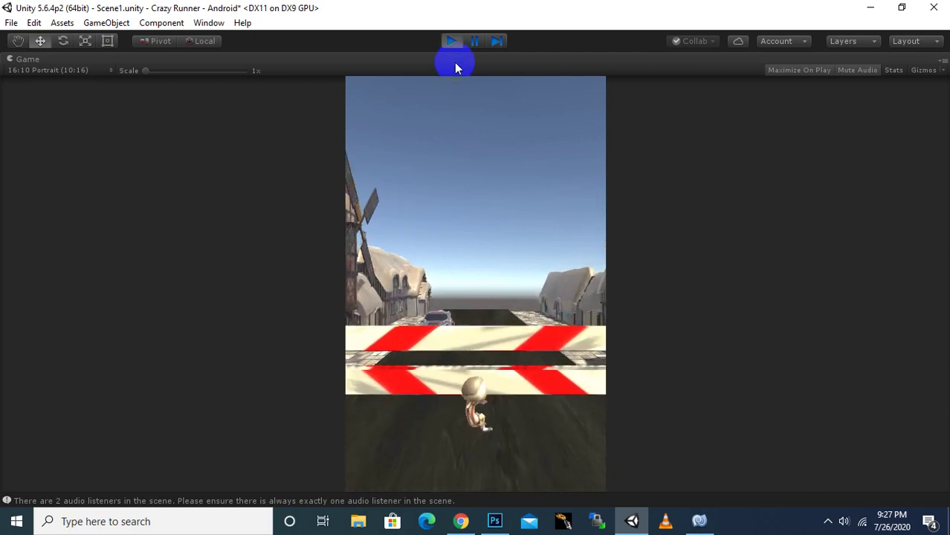
{"action": "left_click", "coordinate": [450, 41]}
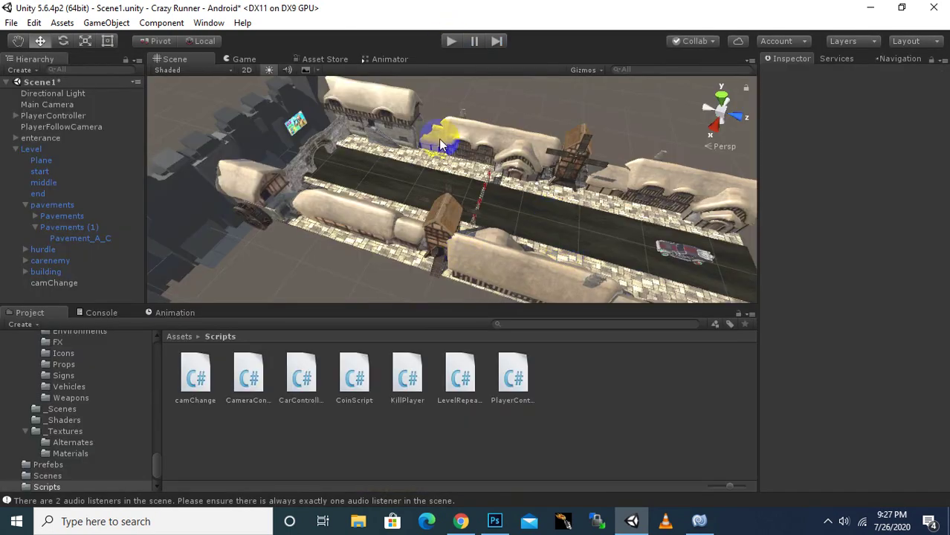
{"action": "scroll", "coordinate": [438, 165], "scroll_direction": "down", "scroll_amount": 3}
{"action": "scroll", "coordinate": [438, 165], "scroll_direction": "down", "scroll_amount": 3}
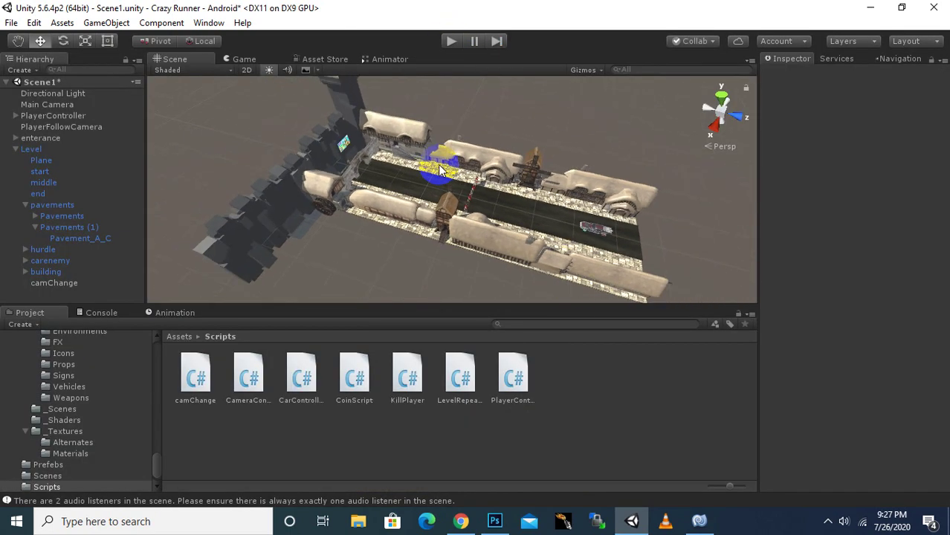